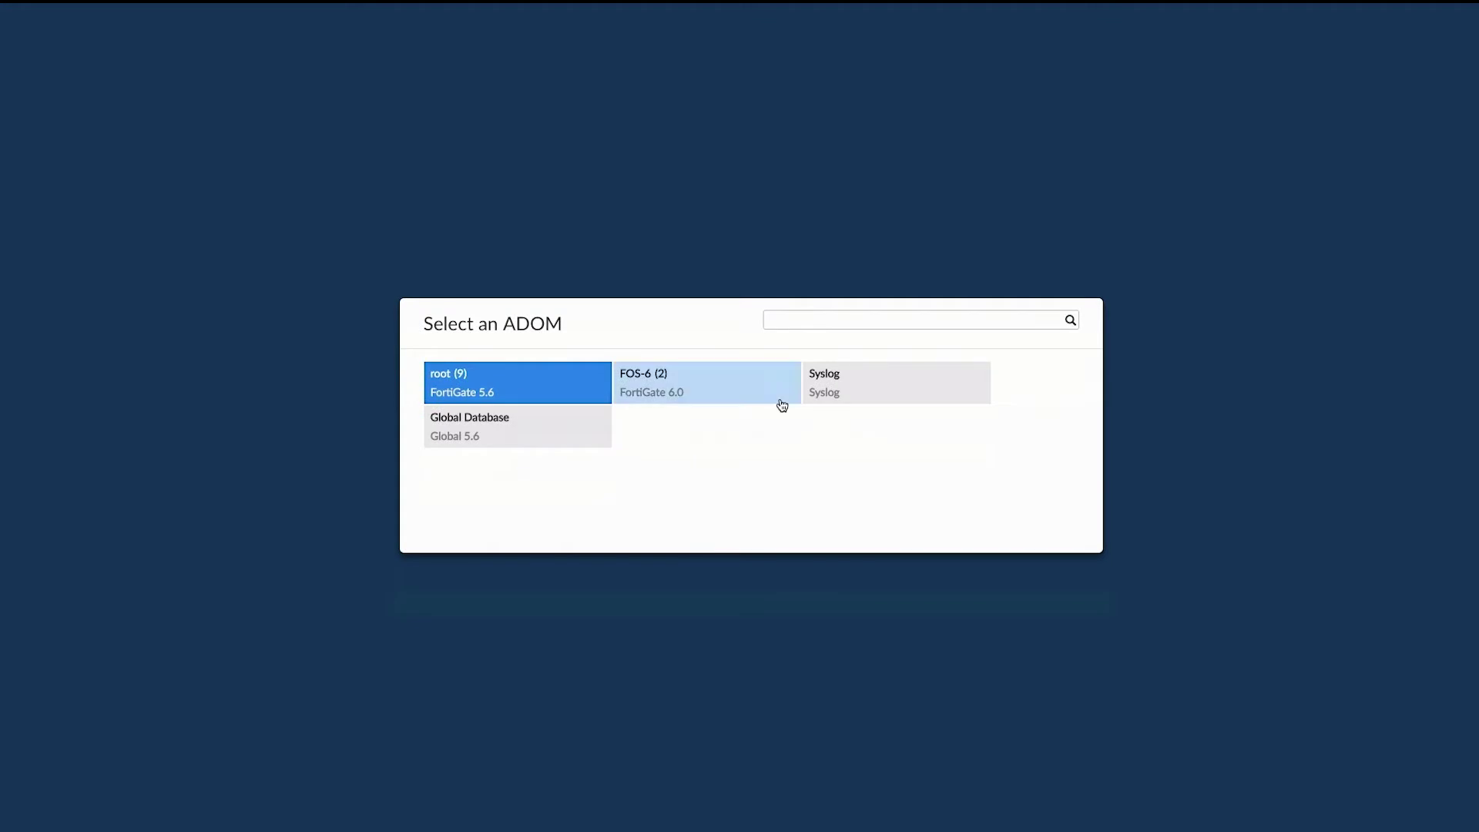
Step: Select the FOS-6 ADOM and review its managed FortiAnalyzer and FortiGate devices
click(781, 404)
click(452, 304)
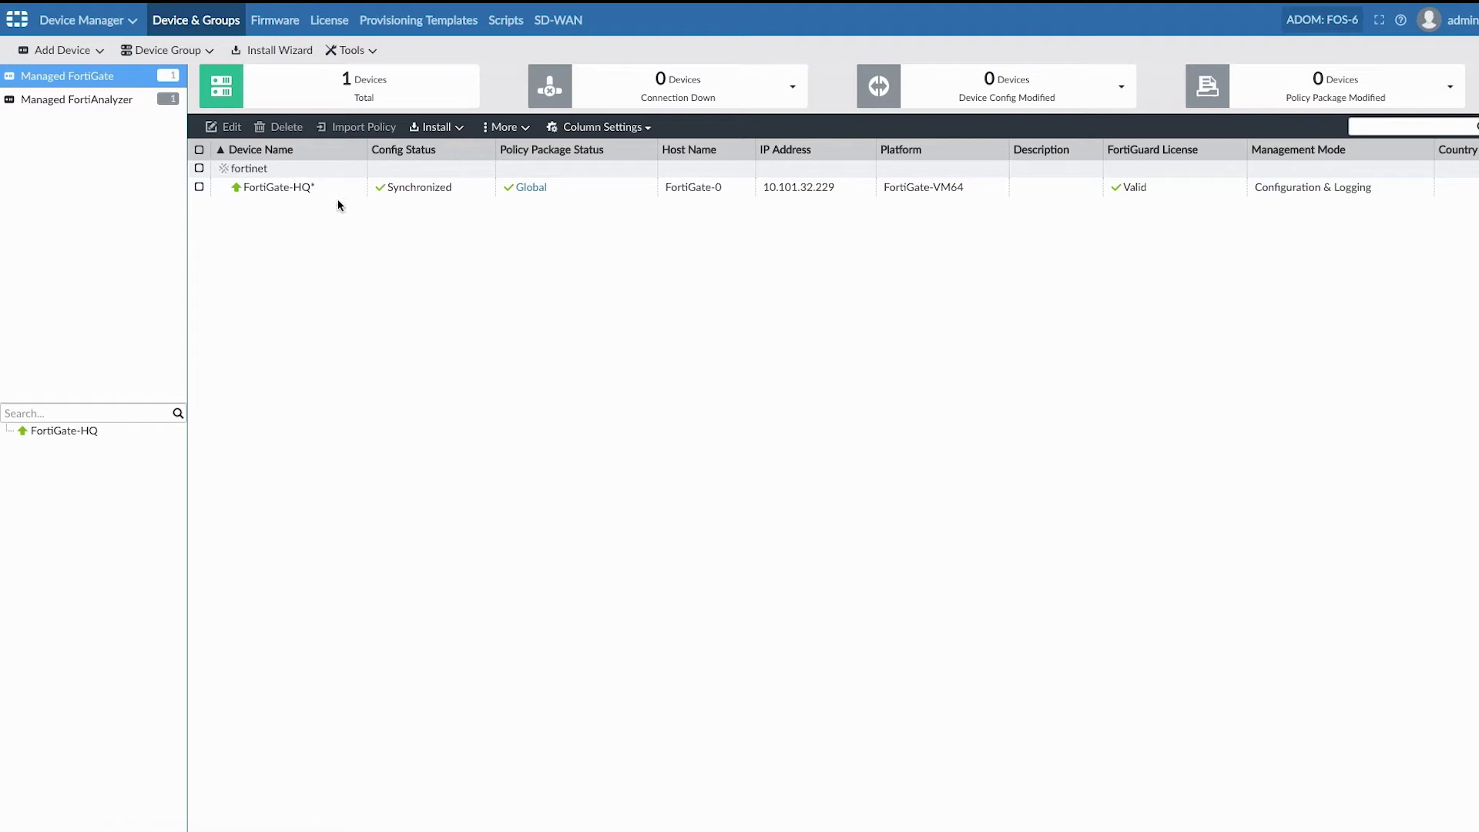
click(122, 100)
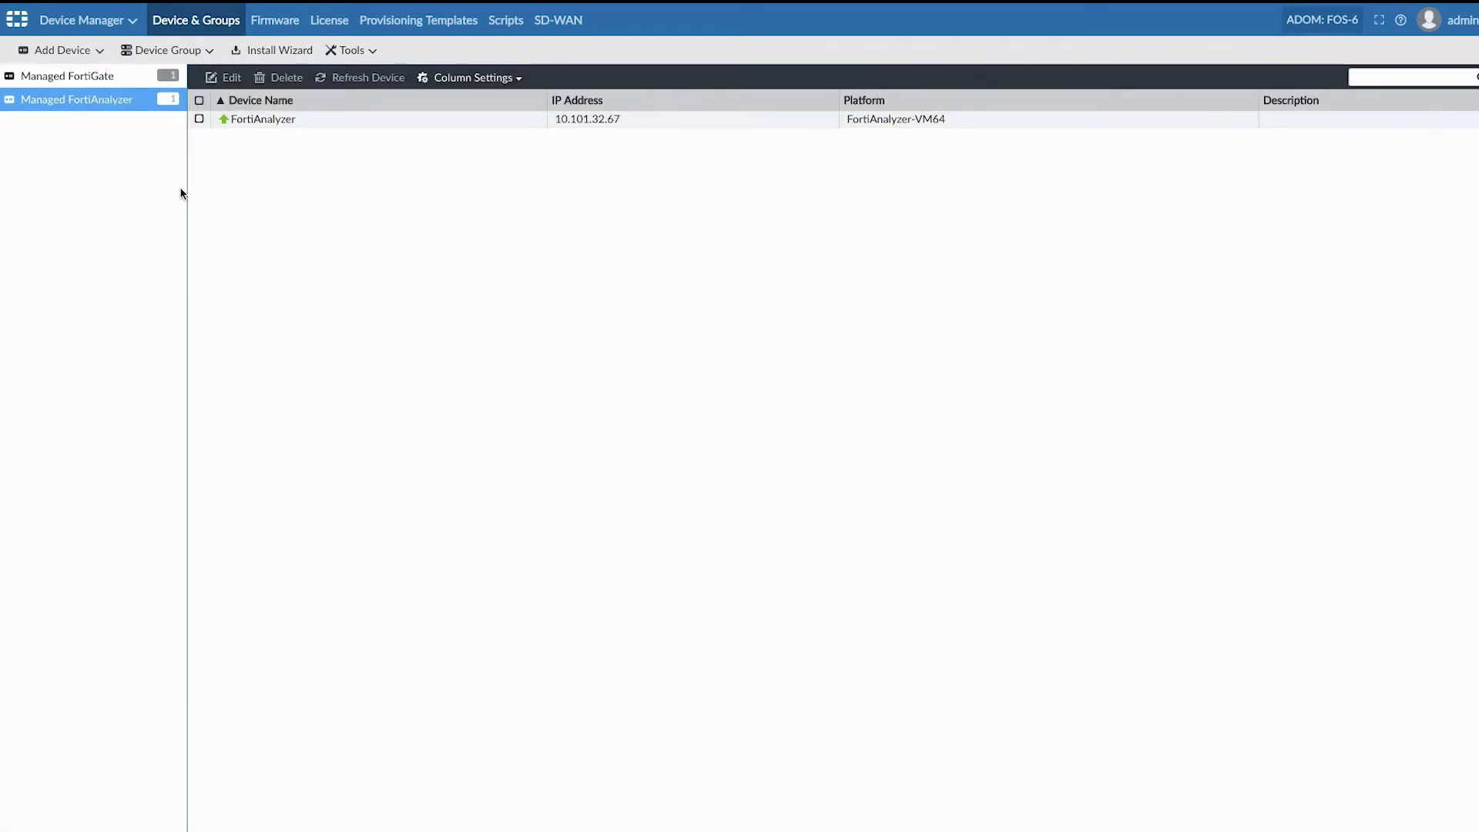
click(120, 79)
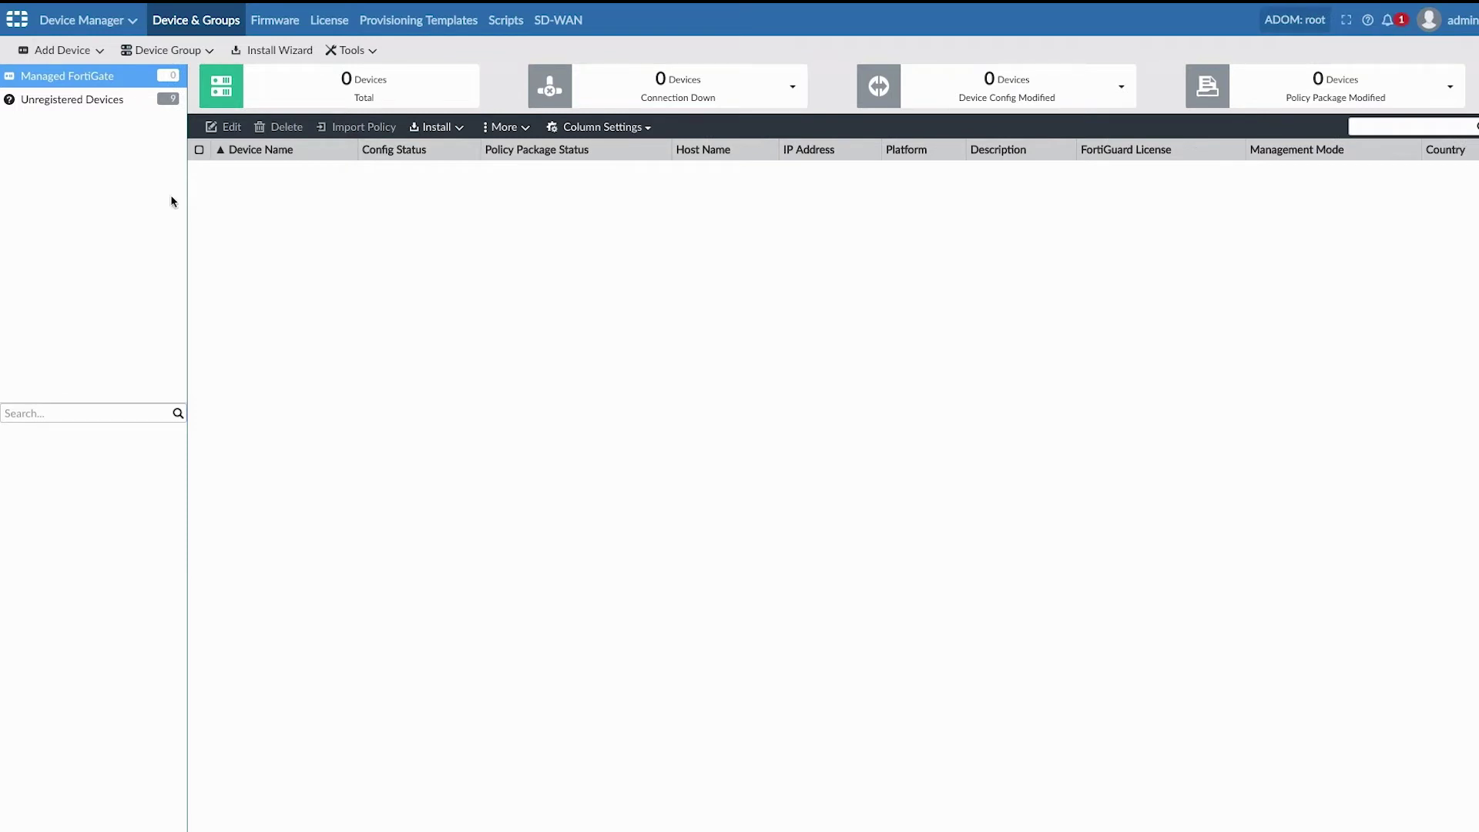
Step: Add all nine unregistered root-ADOM FortiGates to the FOS-6 ADOM, then switch into FOS-6
click(108, 101)
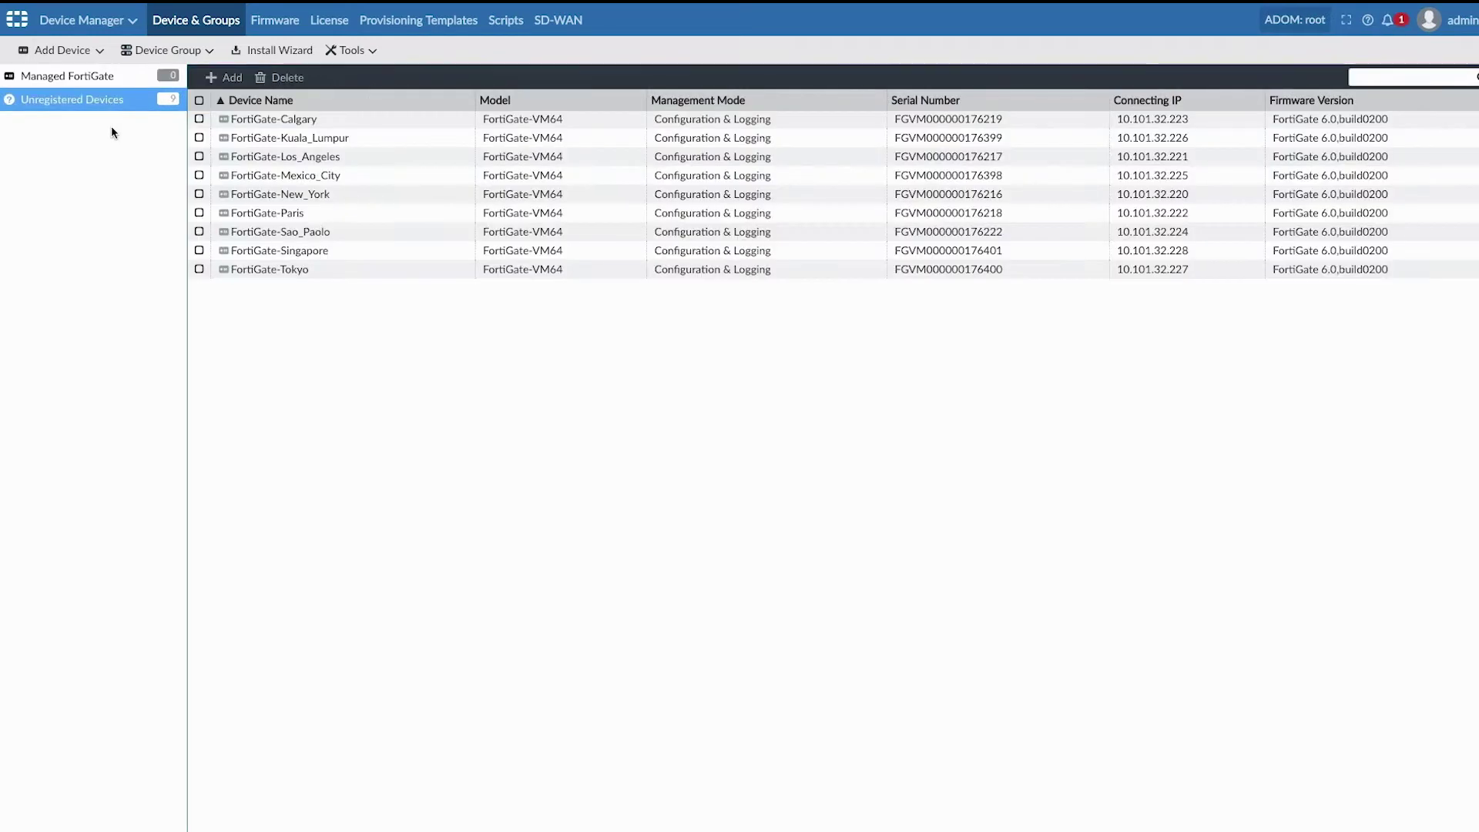
click(199, 102)
click(219, 80)
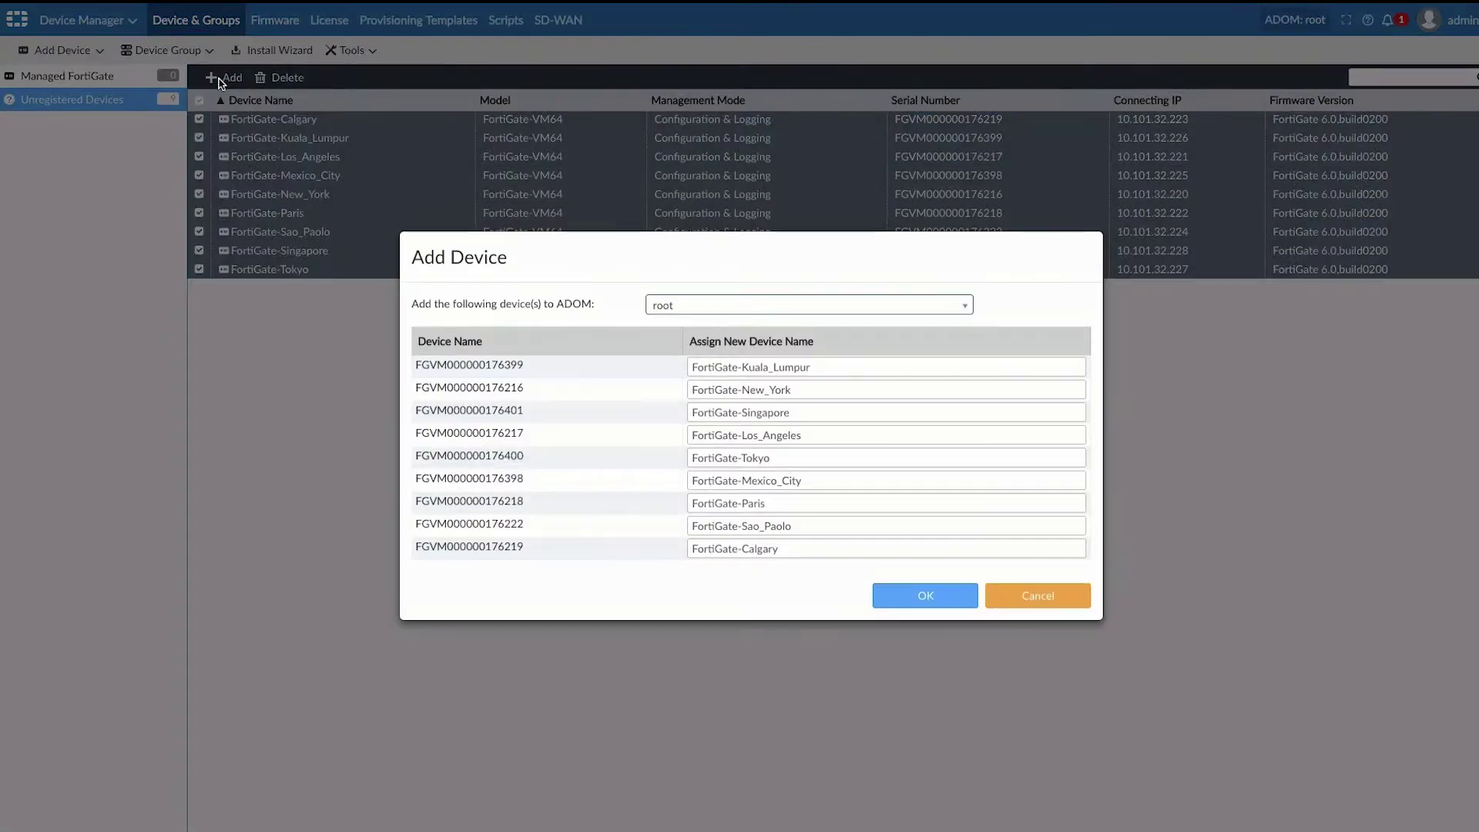
click(678, 305)
click(702, 348)
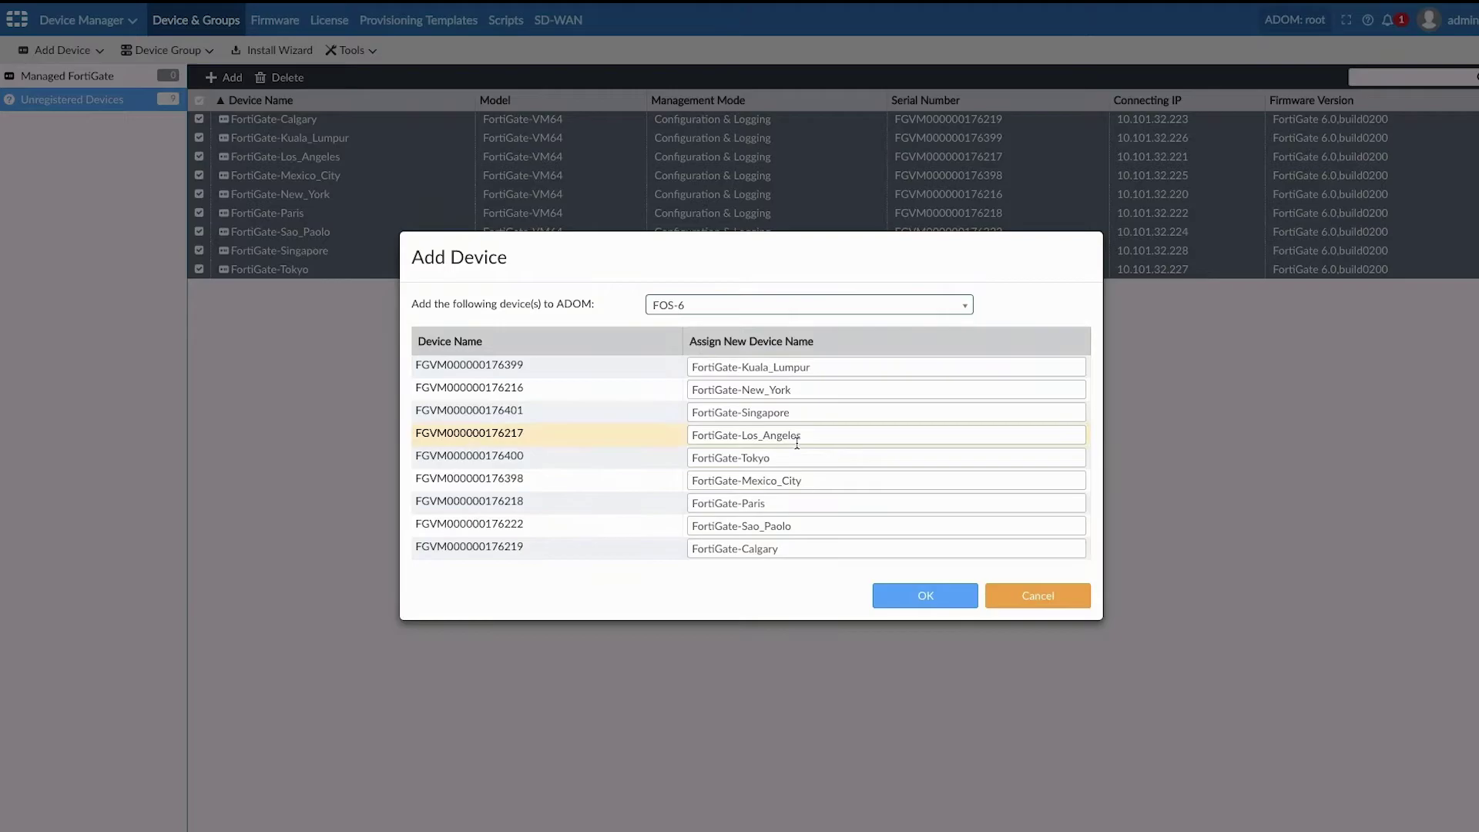
click(921, 596)
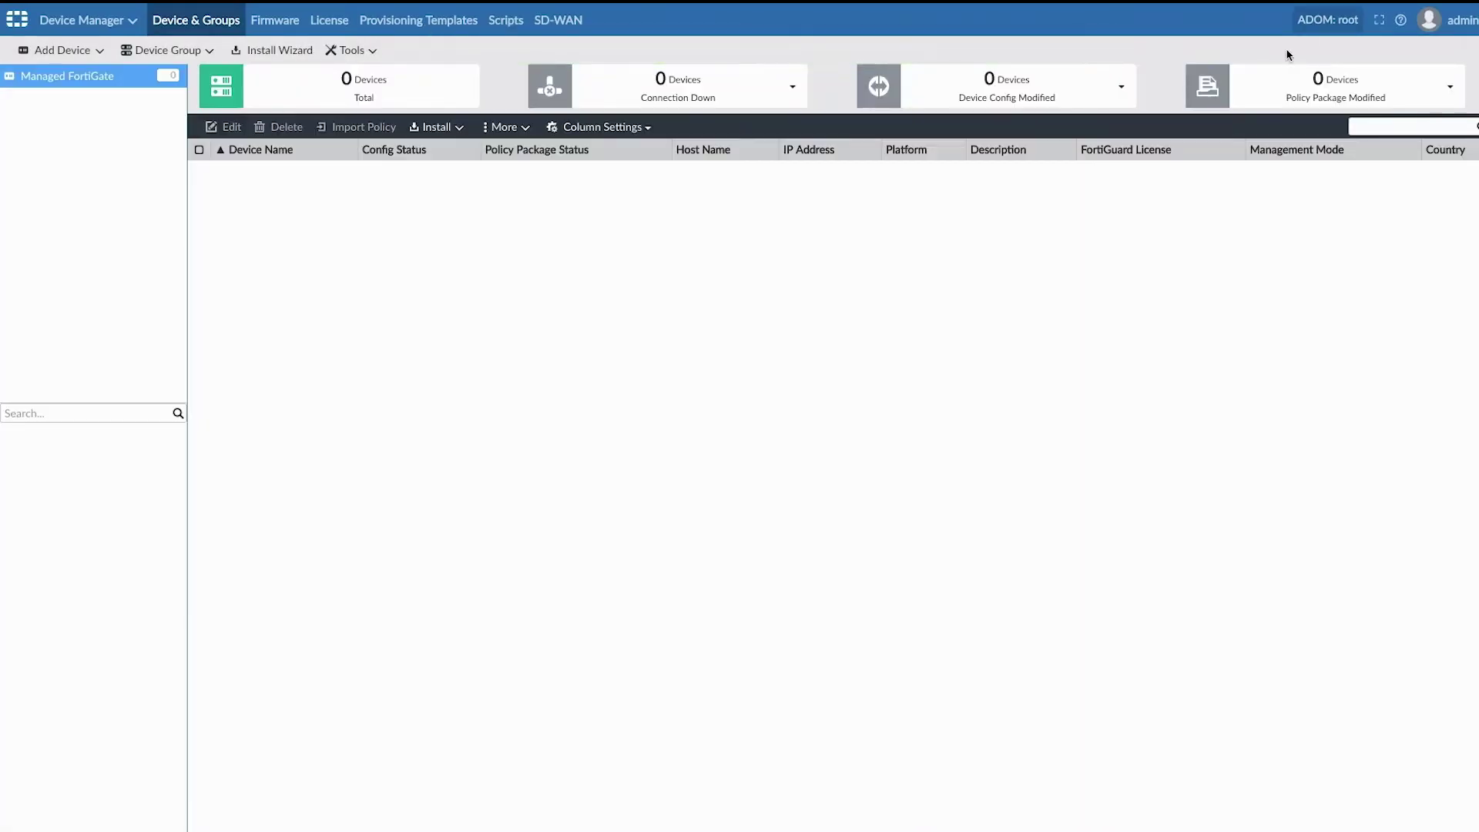
click(1281, 20)
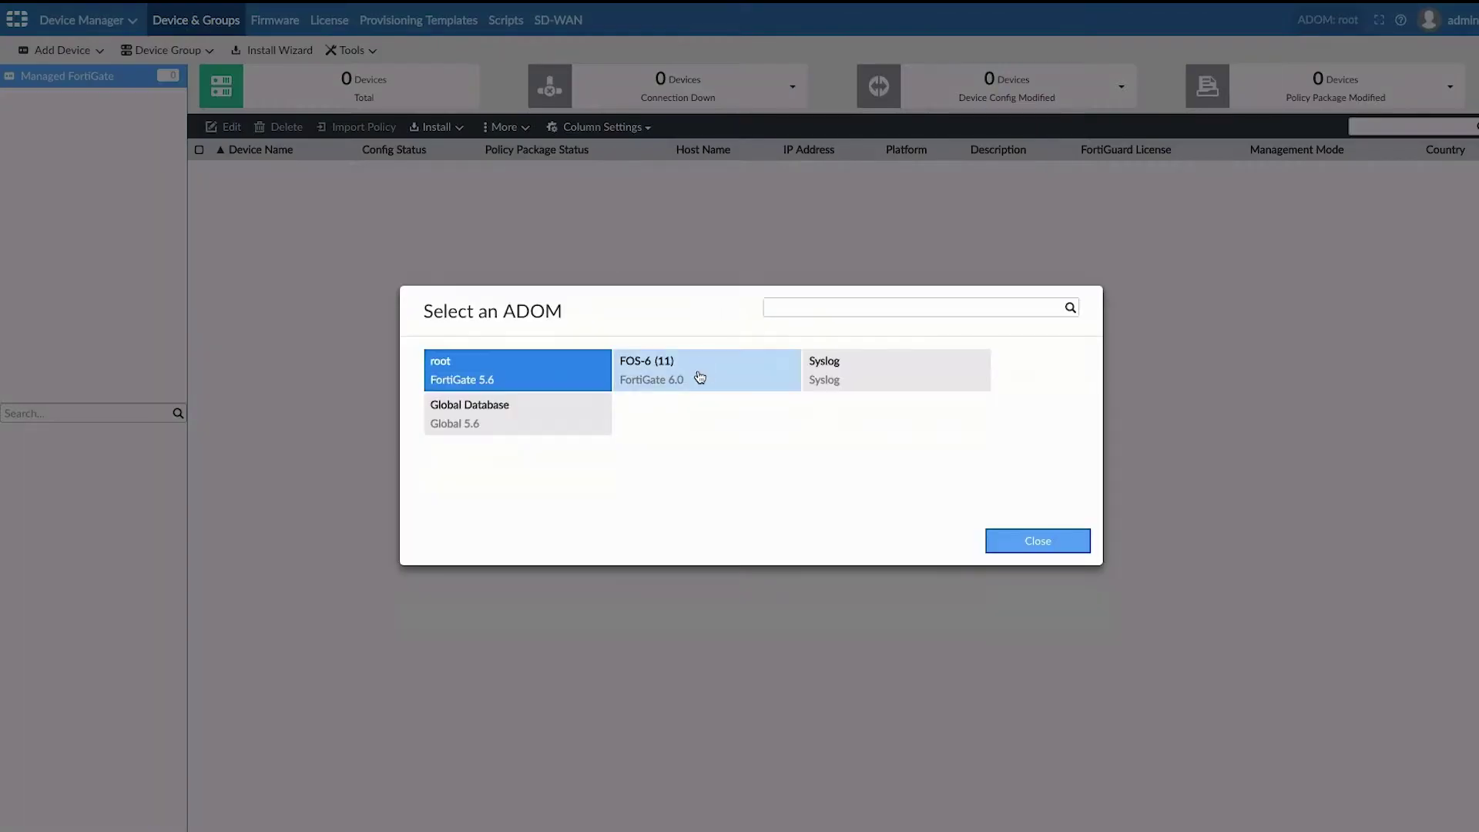
click(697, 376)
Step: Choose the InitialProvision CLI script group to run
click(505, 20)
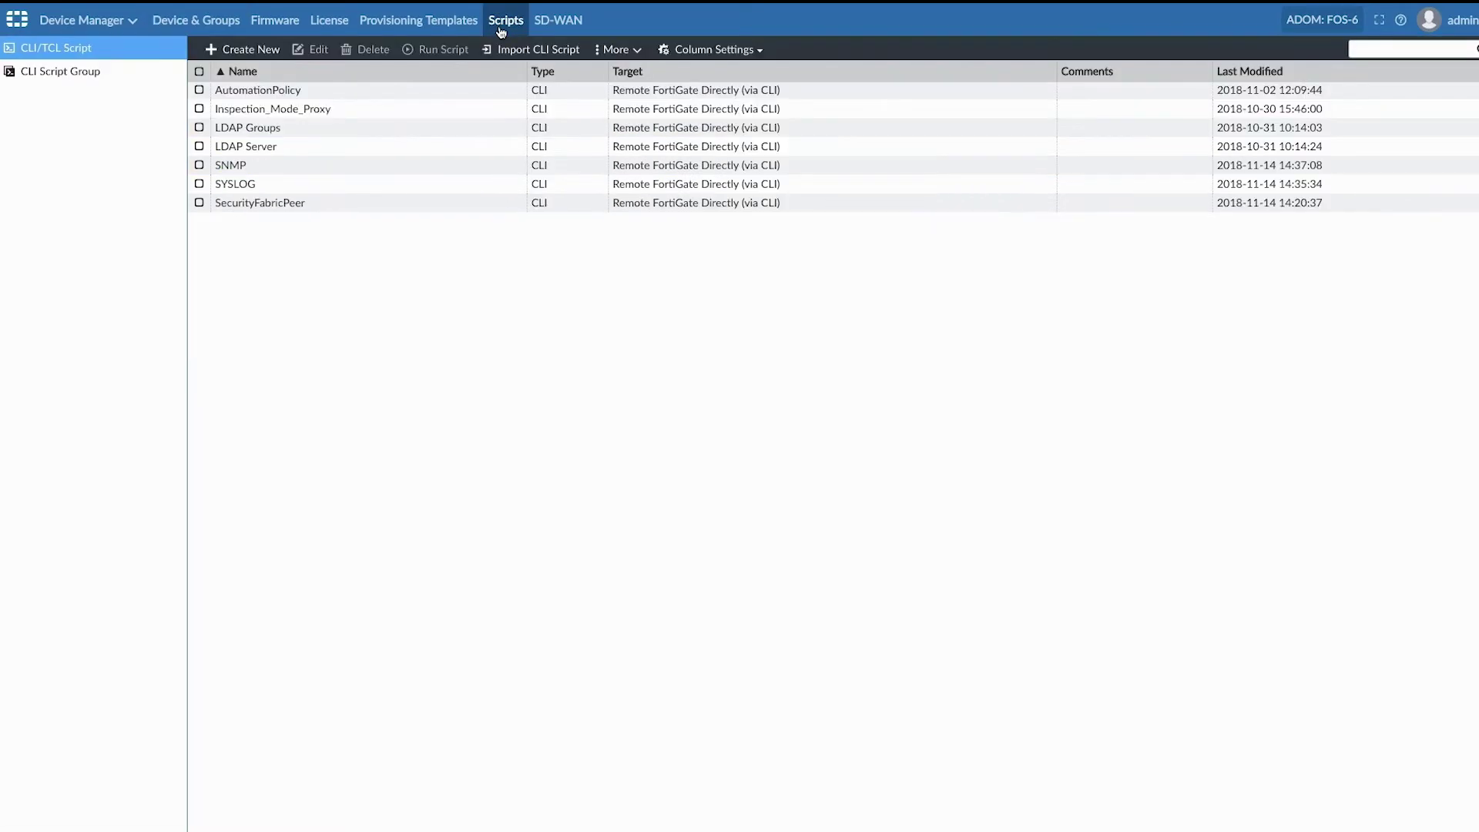
click(99, 71)
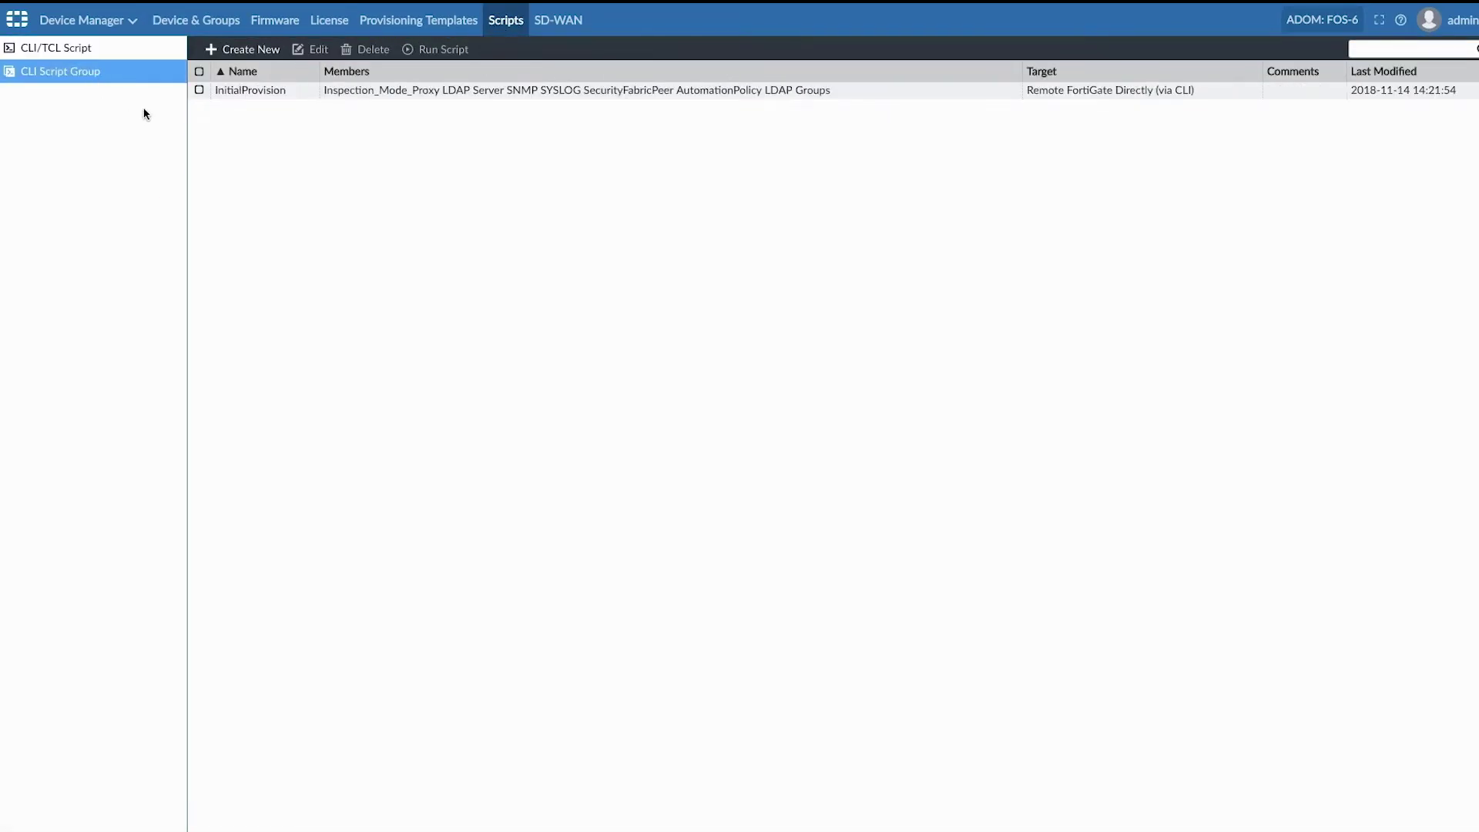
click(199, 90)
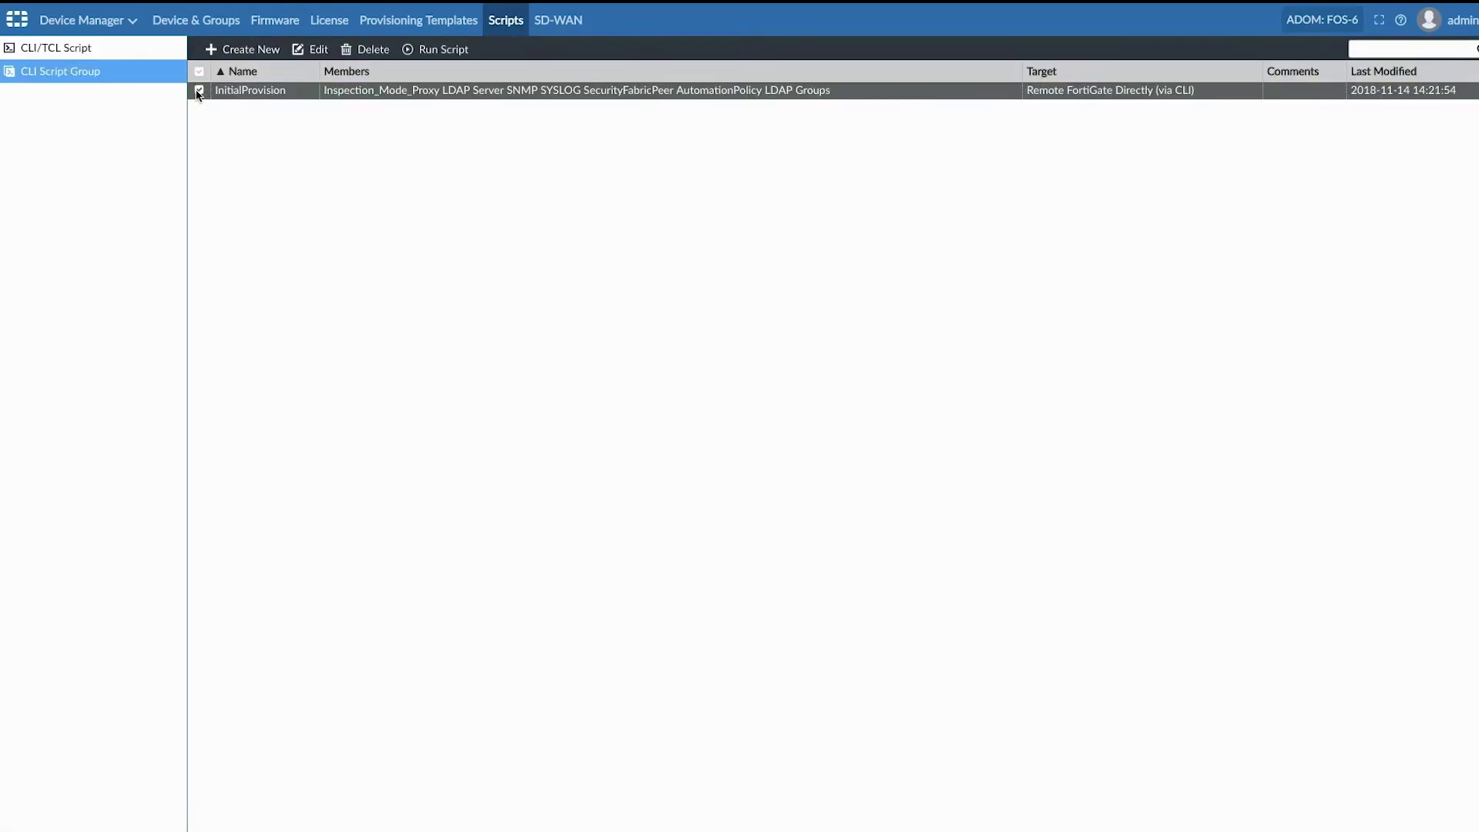
click(442, 49)
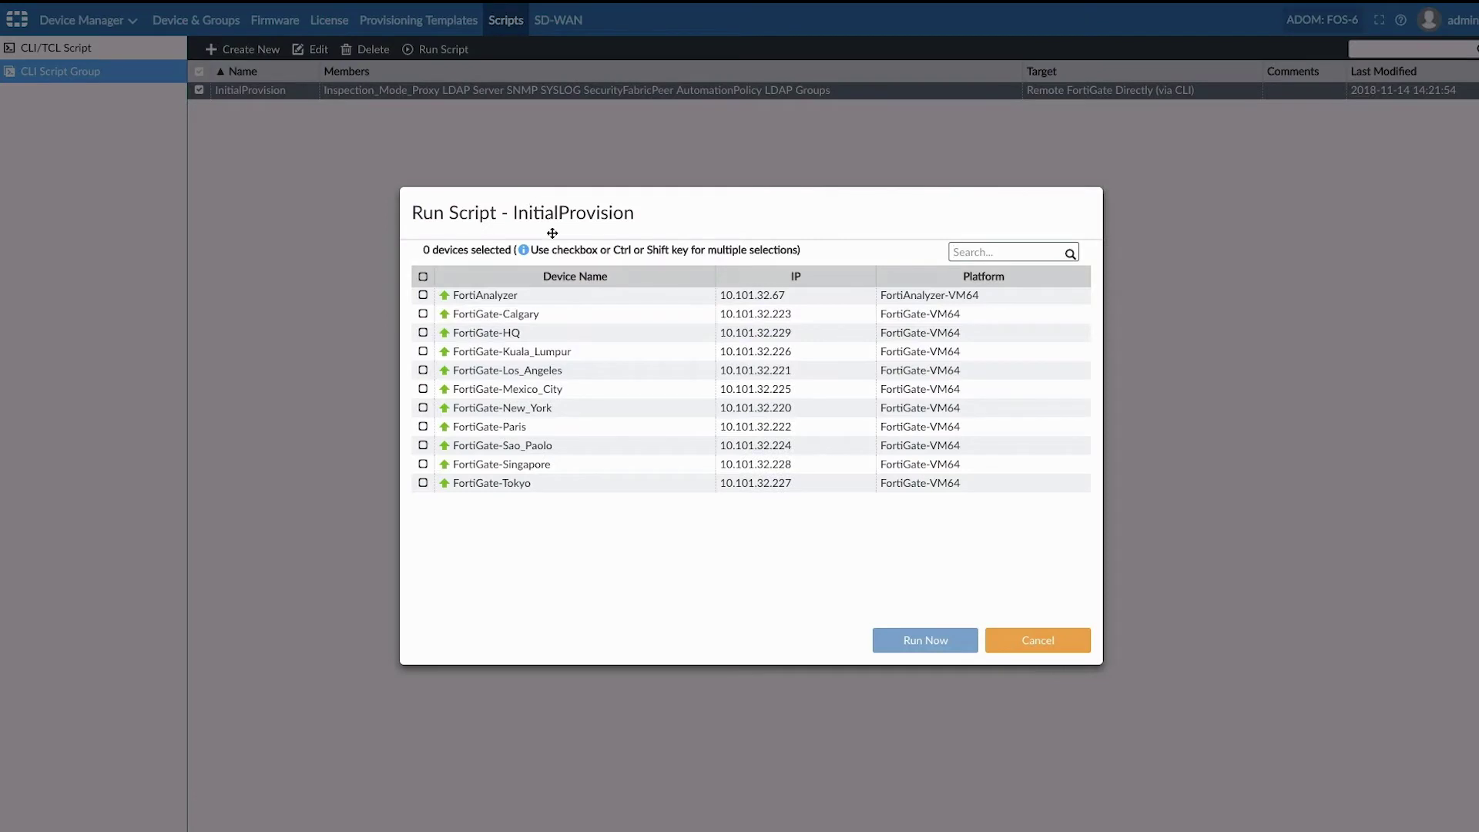
Step: Run it on the nine branch FortiGates, from Calgary through Tokyo
click(423, 315)
click(423, 351)
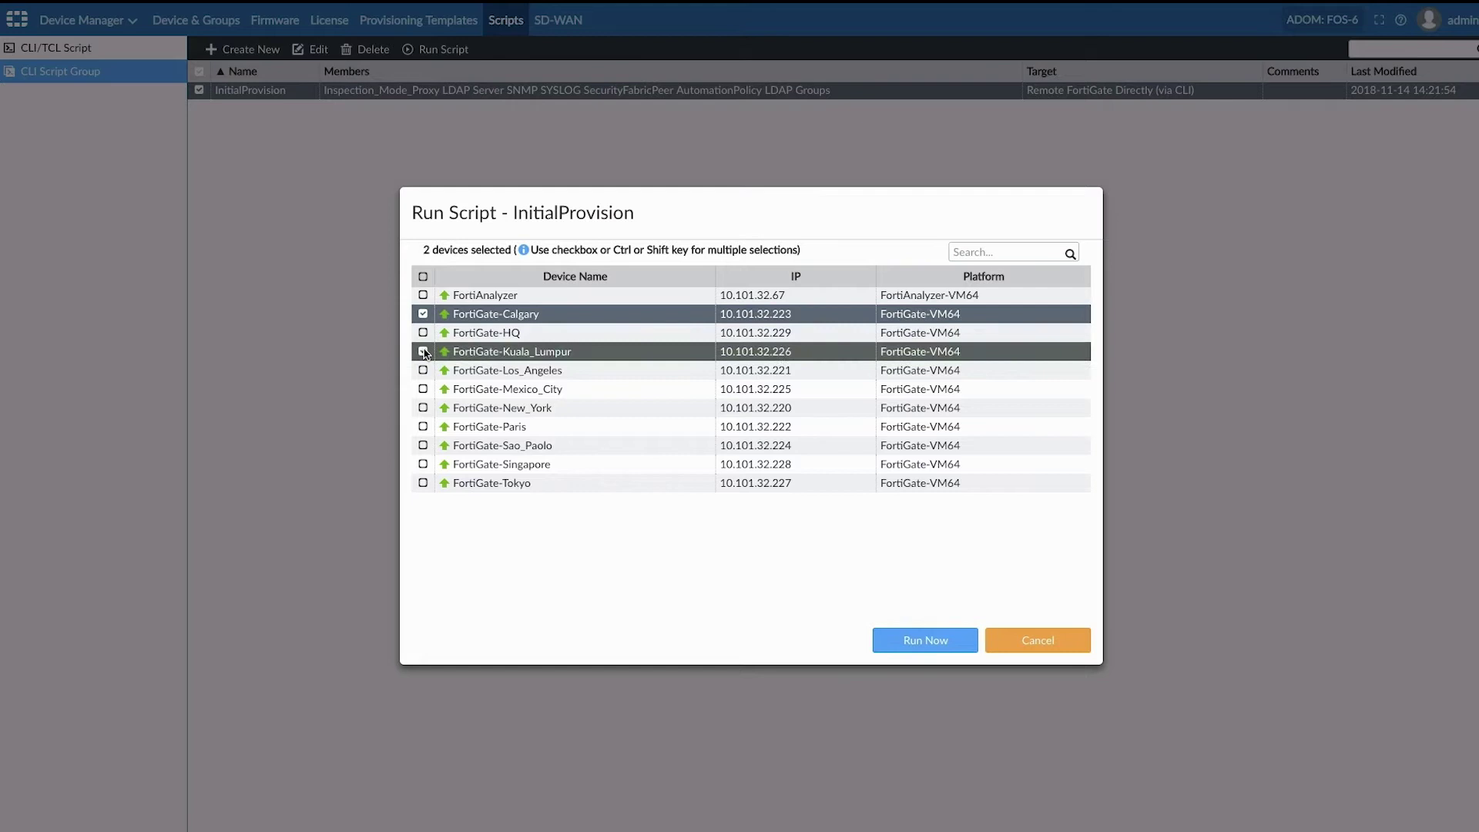
click(423, 370)
click(422, 389)
click(423, 407)
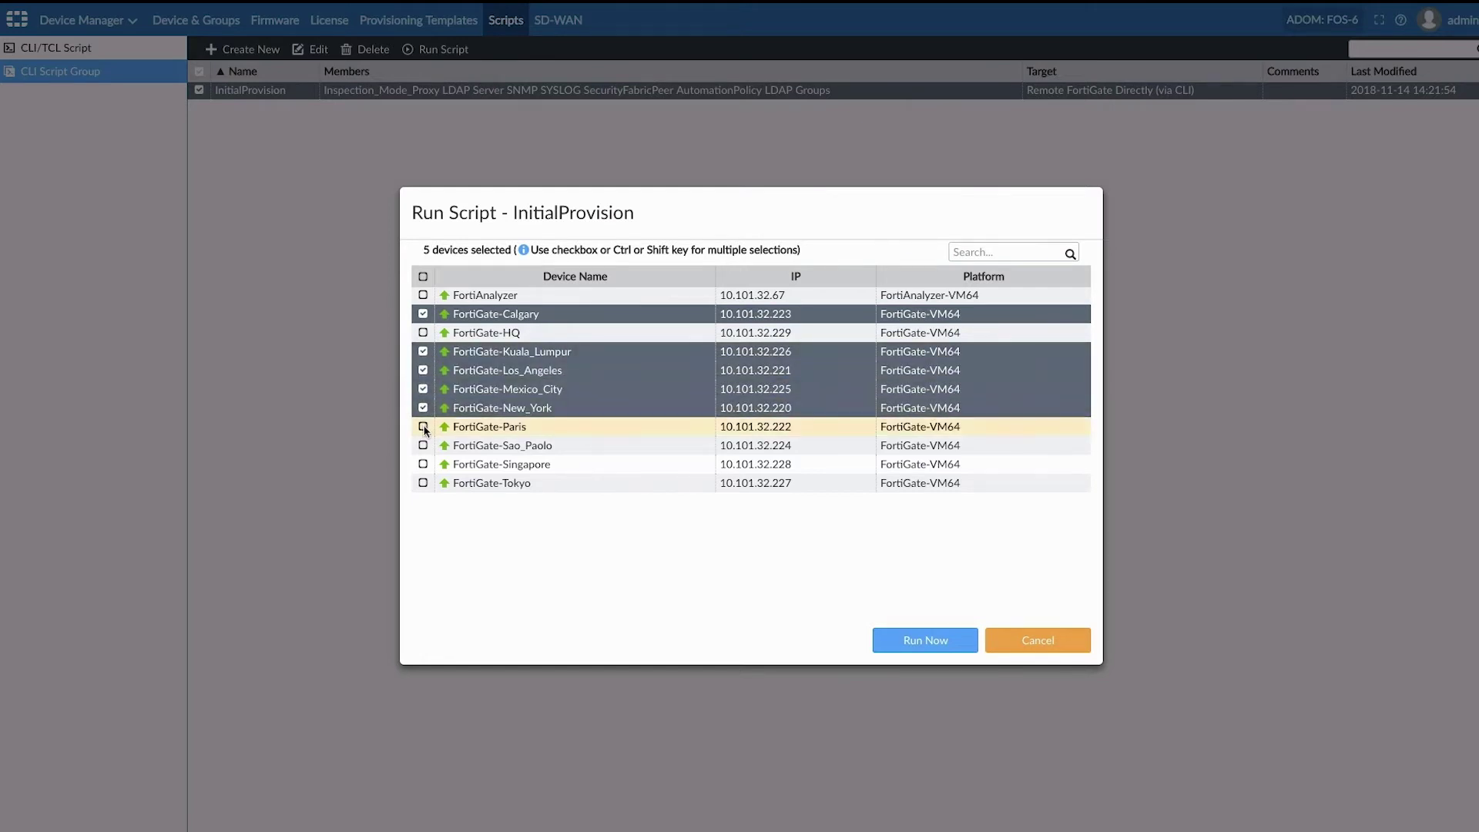
click(422, 426)
click(423, 445)
click(422, 464)
click(423, 483)
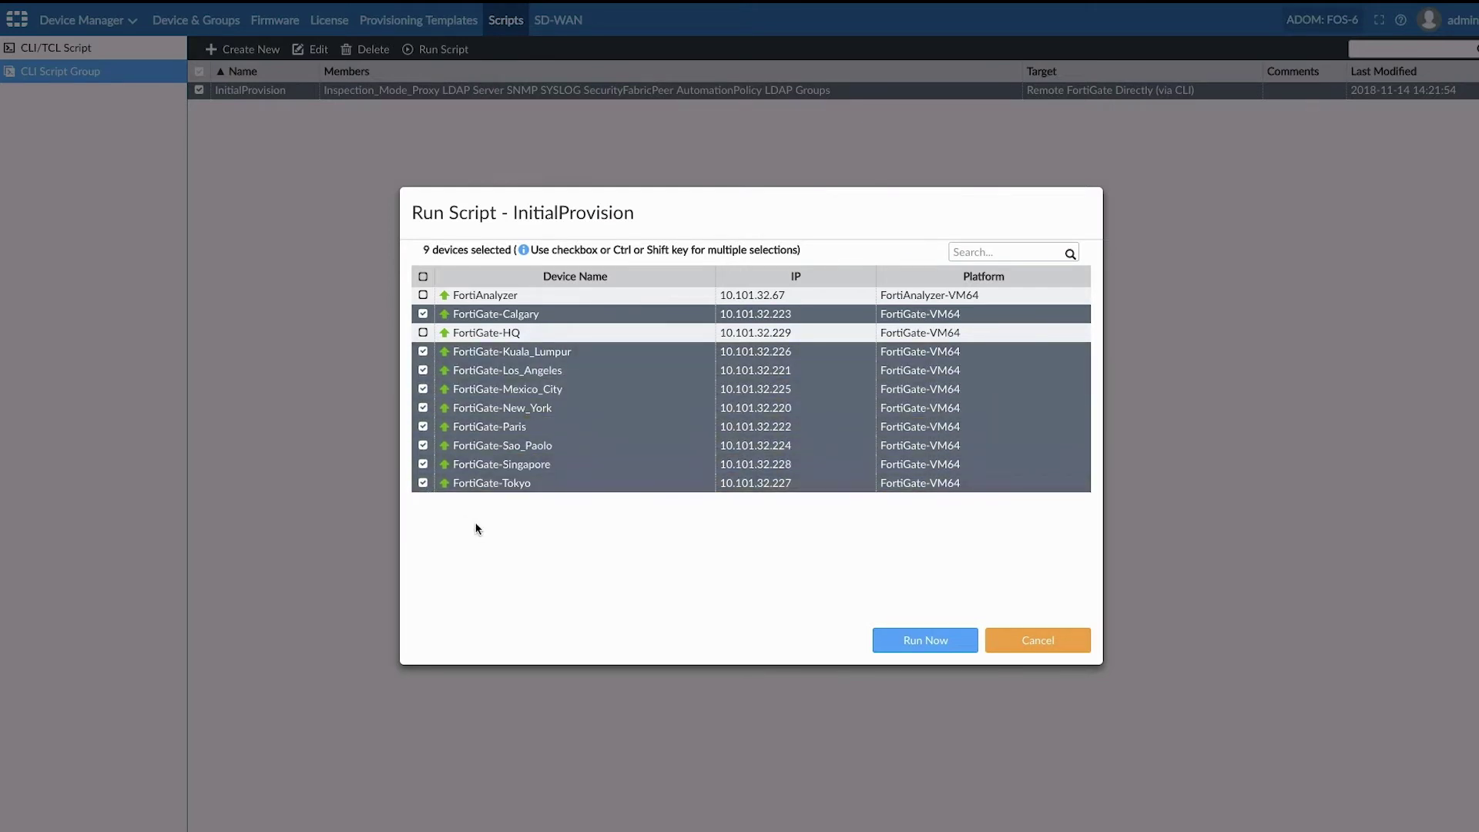
click(916, 640)
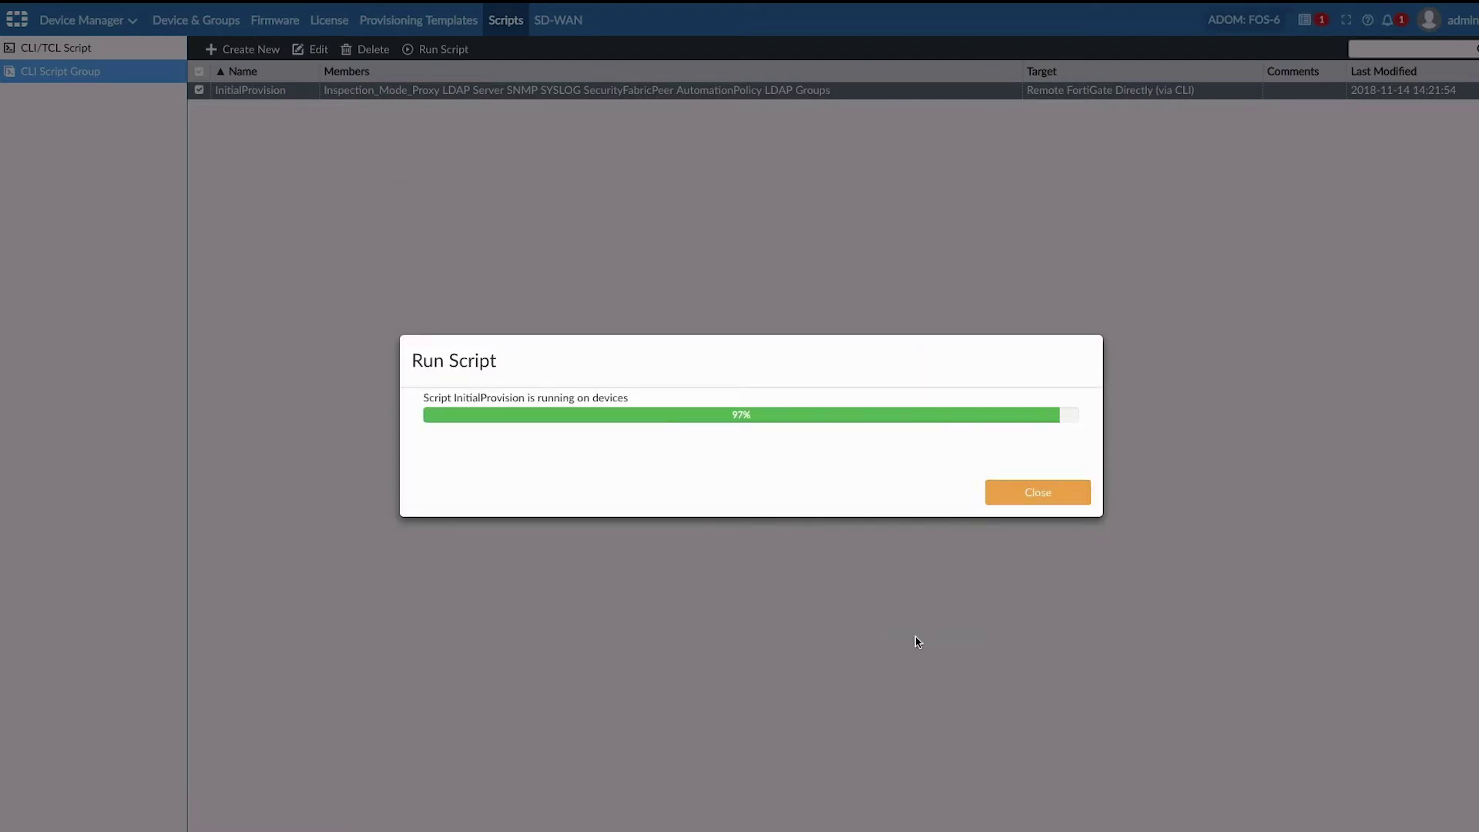
click(1045, 500)
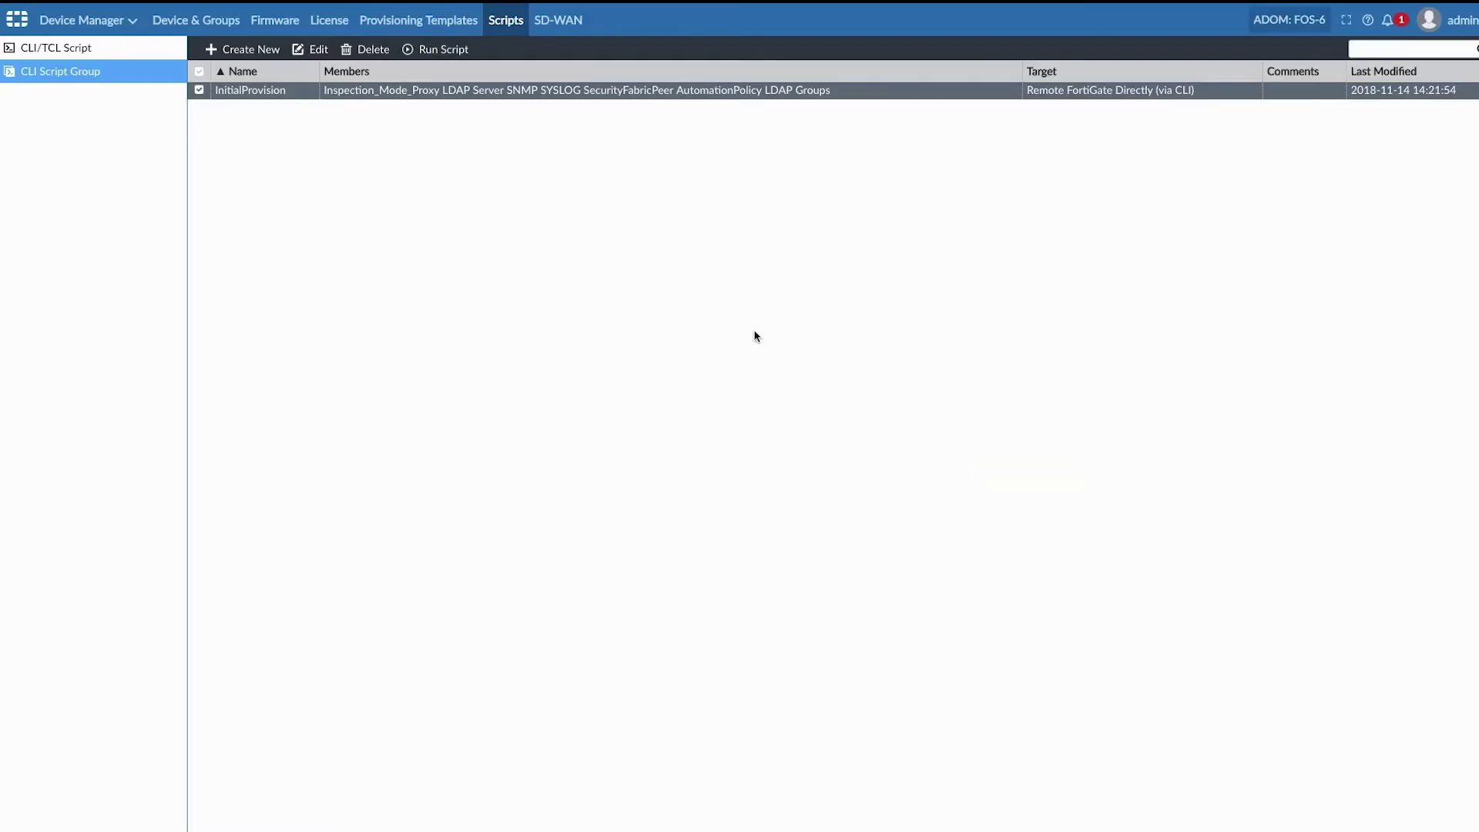
Step: Use the Install Wizard to push the Global policy package and device settings to All_FortiGate
click(205, 24)
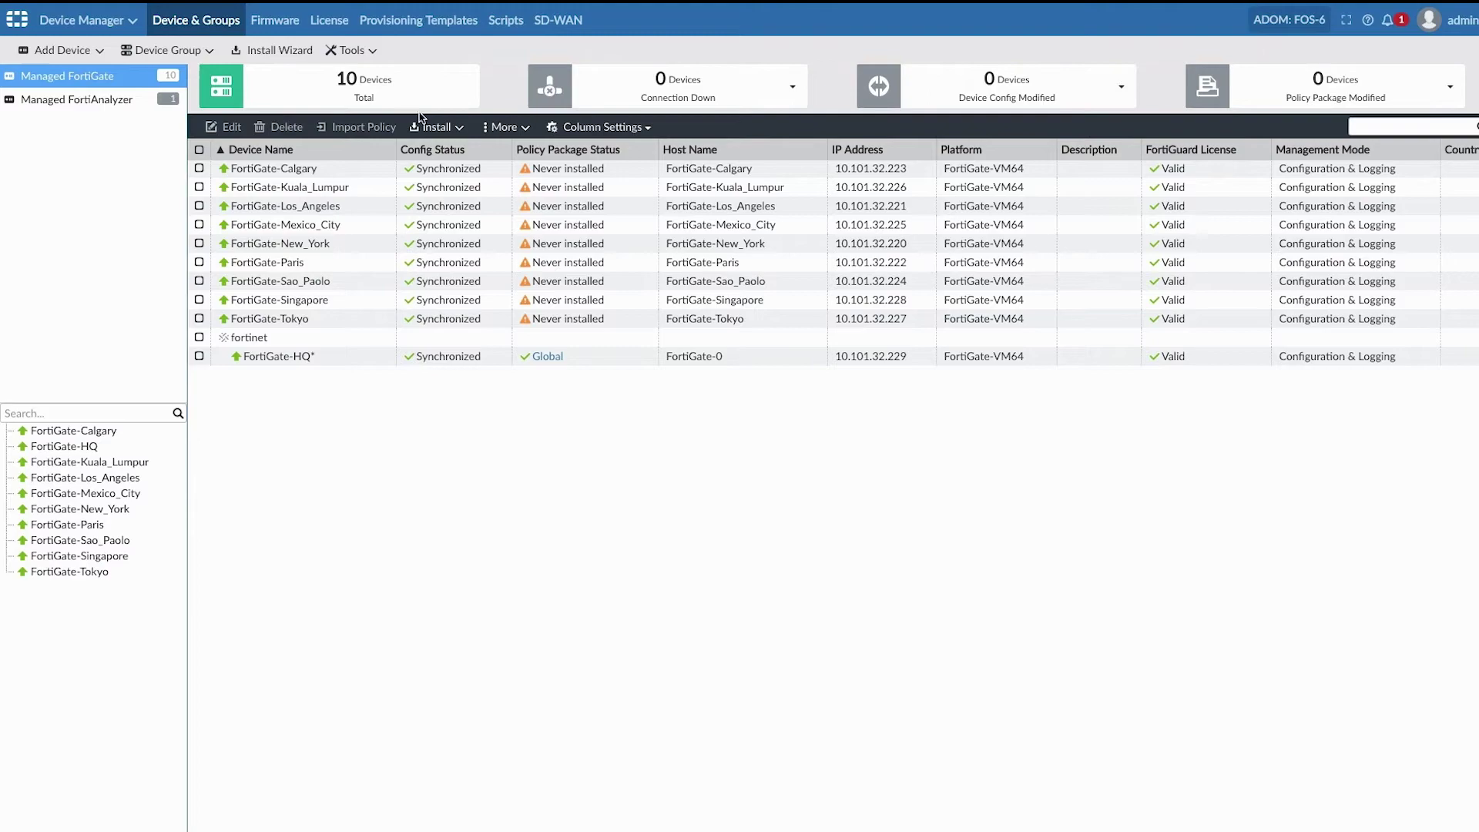
click(443, 128)
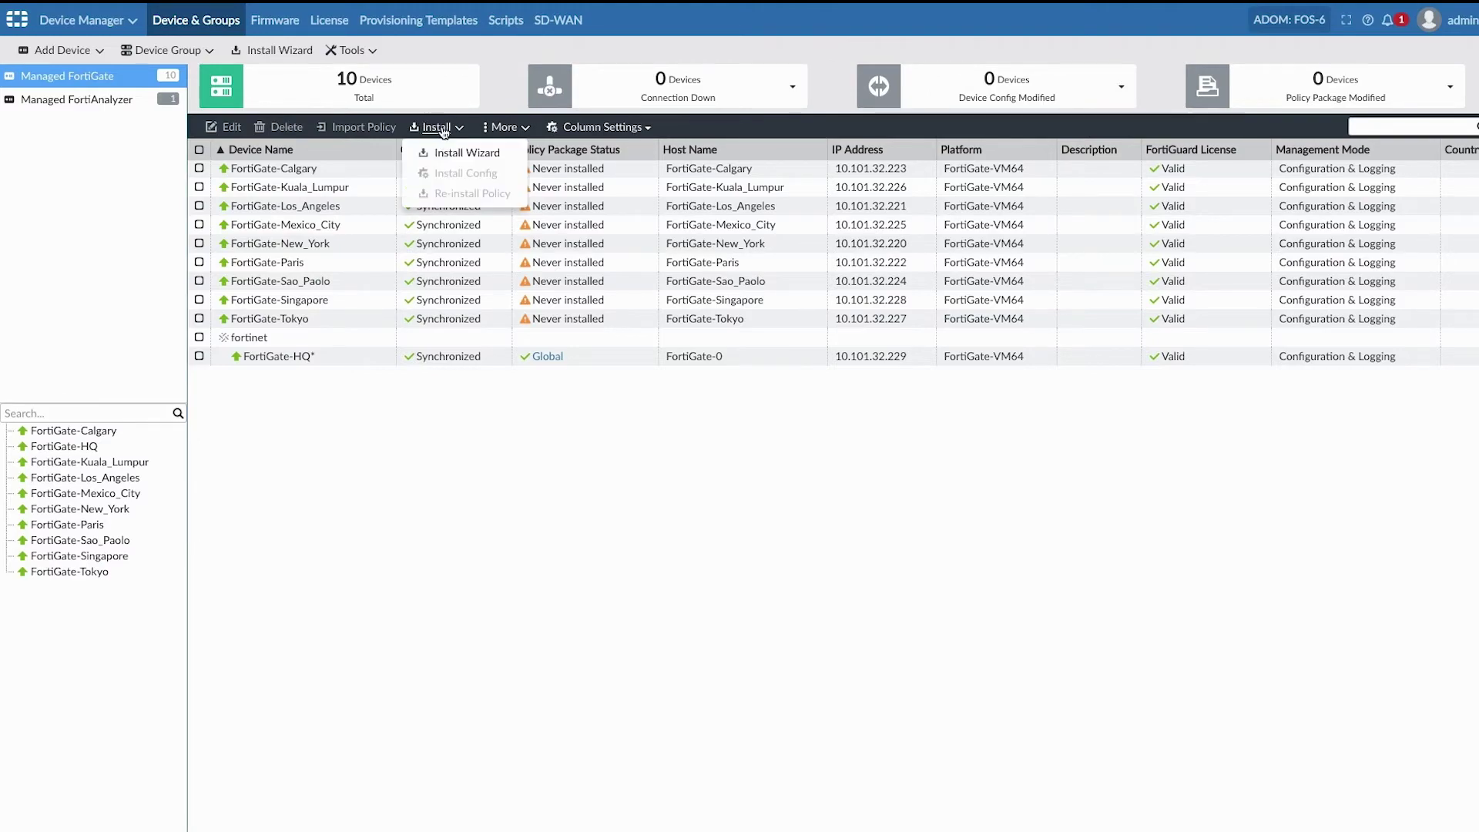
click(454, 151)
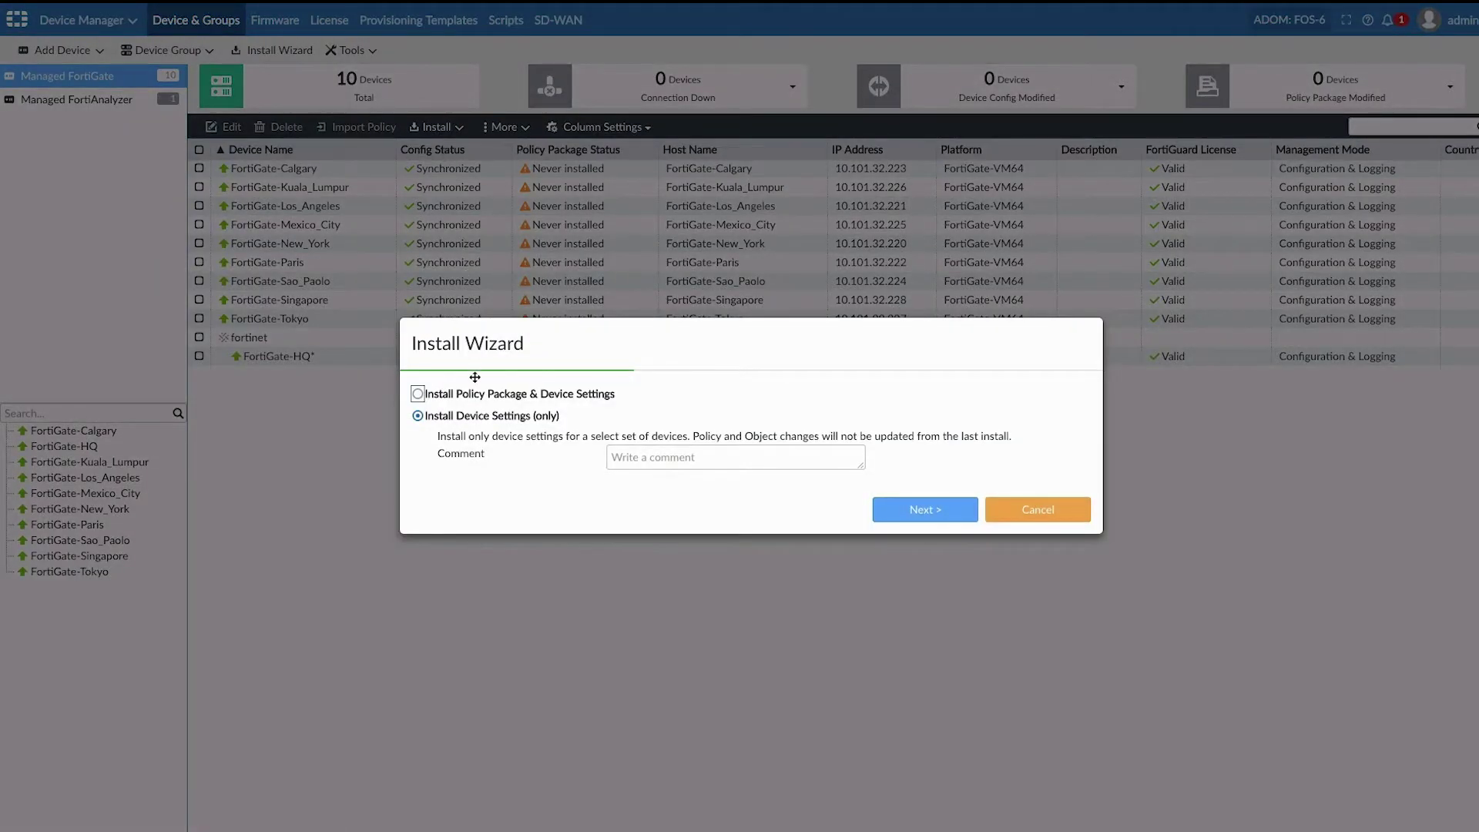
click(417, 394)
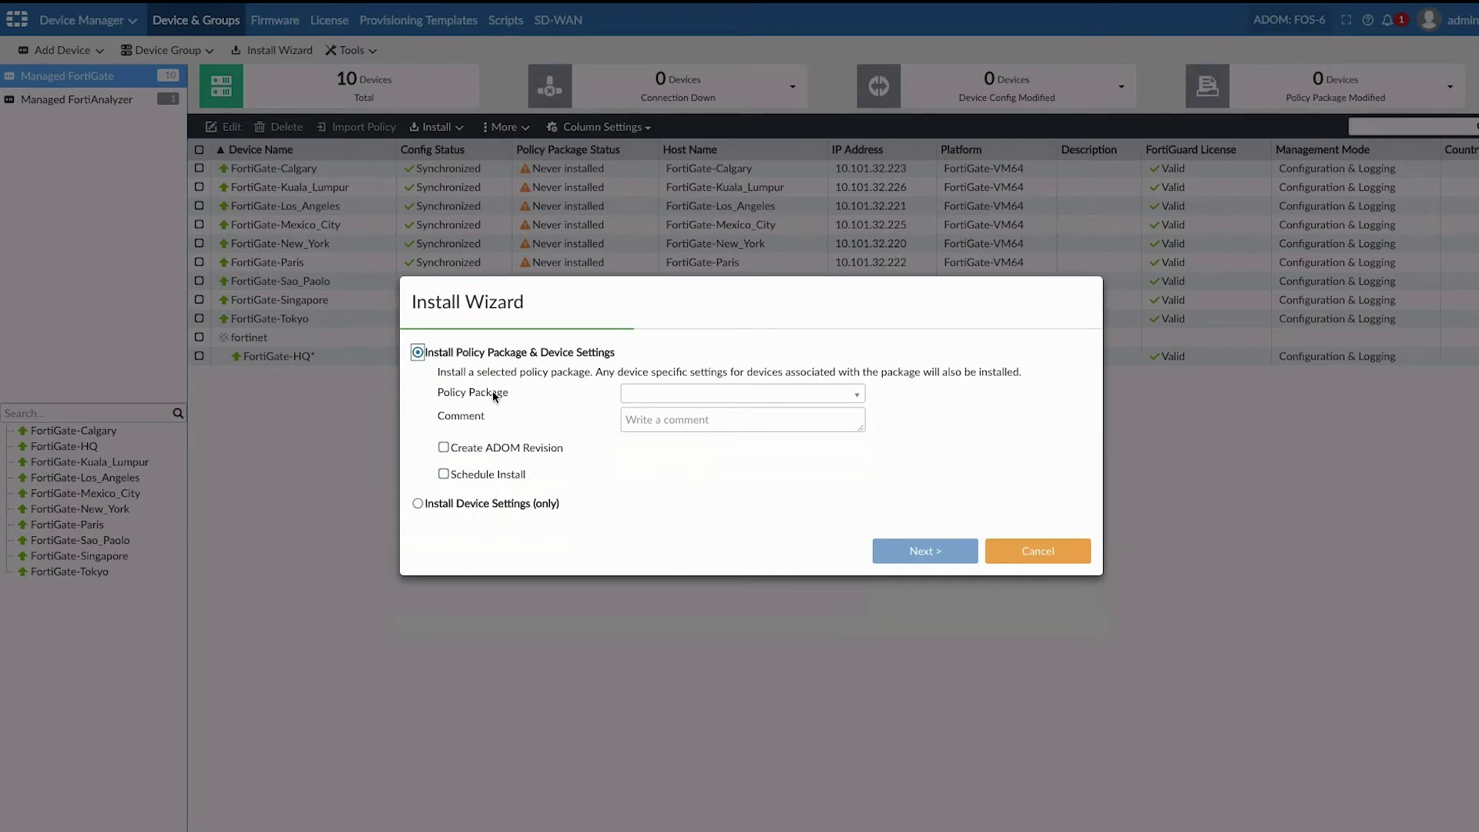
click(657, 395)
click(655, 440)
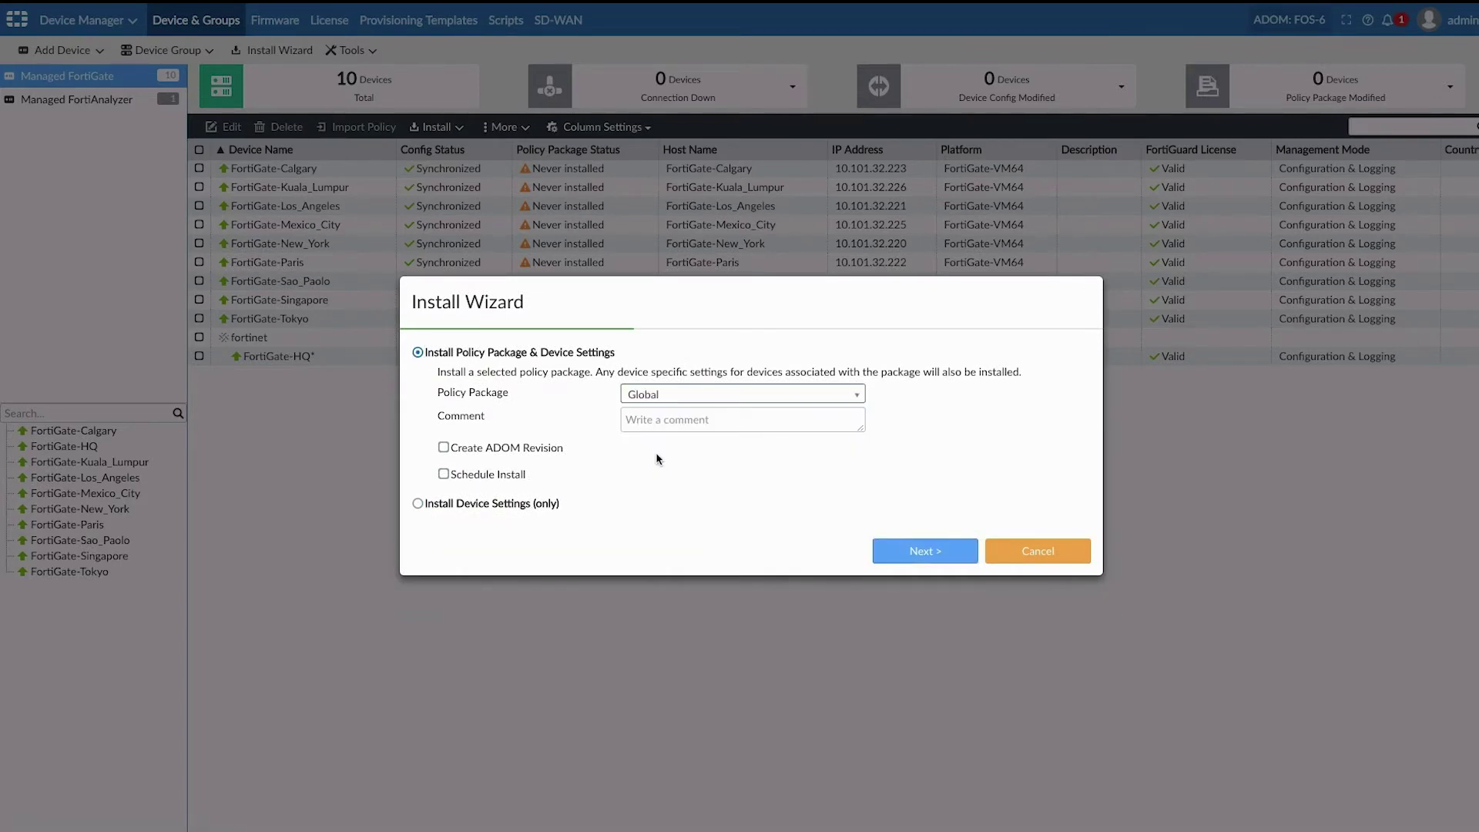
click(891, 552)
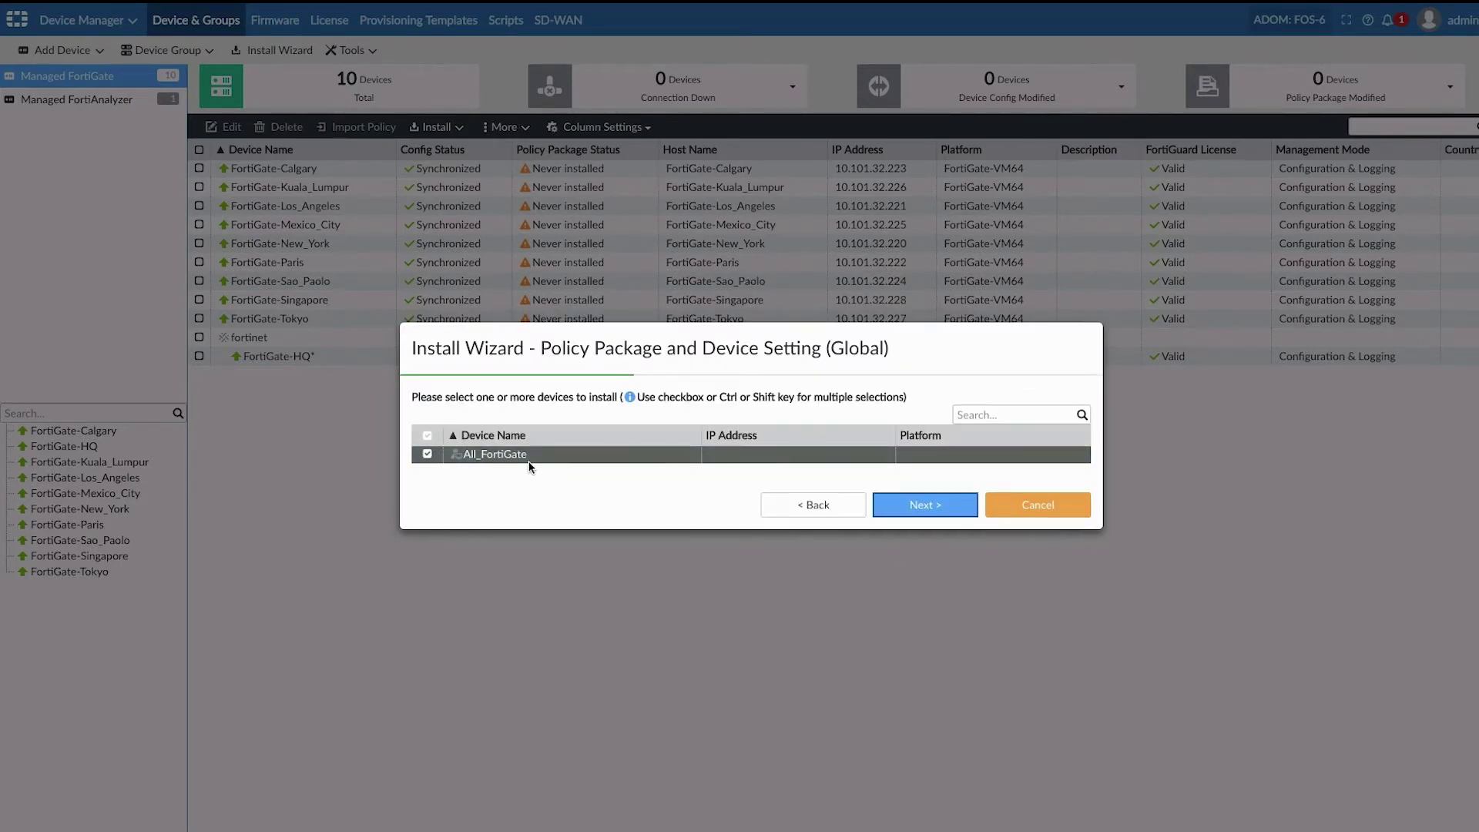
click(913, 505)
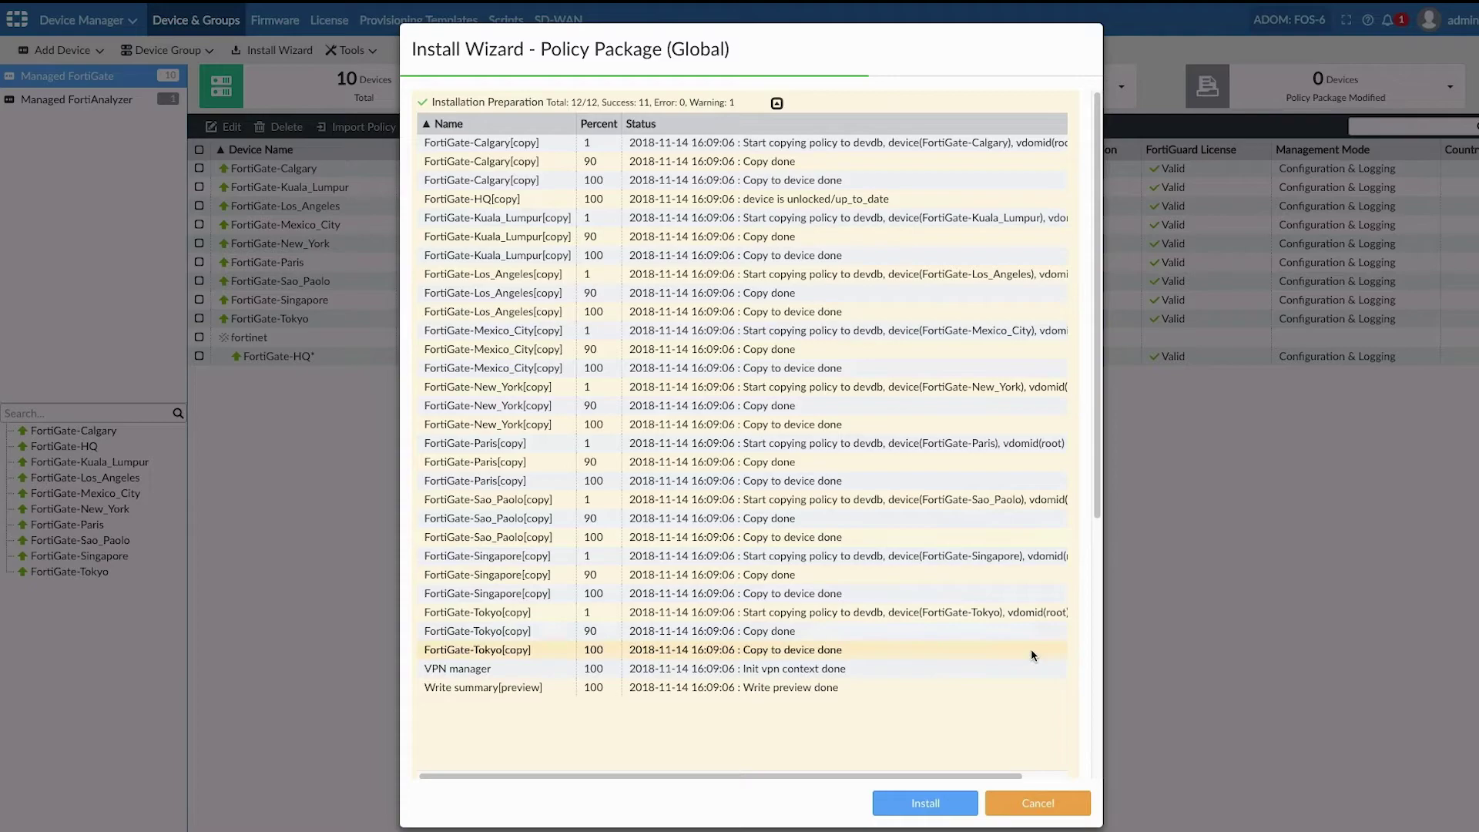
click(935, 804)
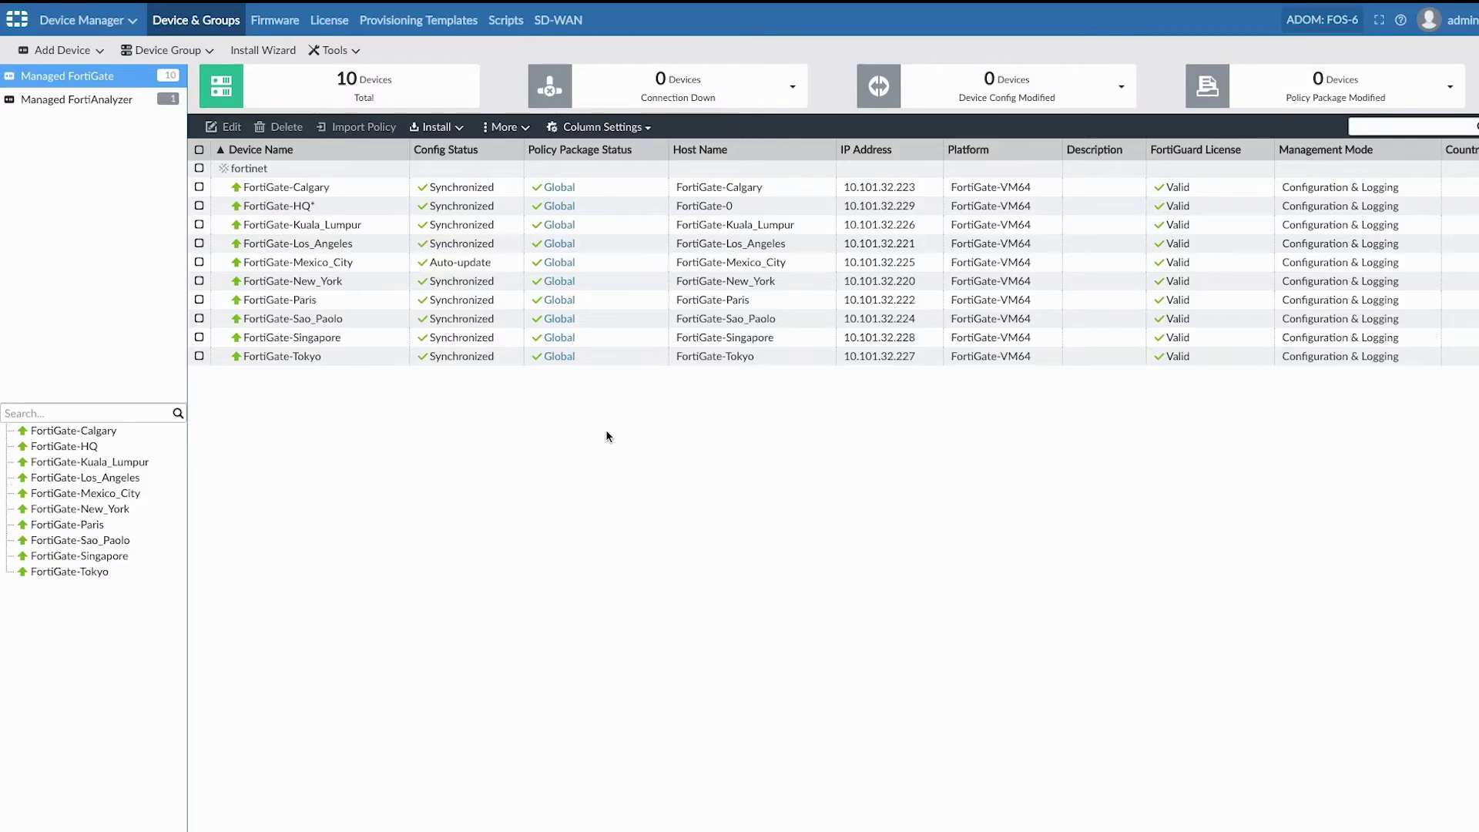
Step: Check the devices' firmware status, then view their FortiGuard licensing status
click(275, 21)
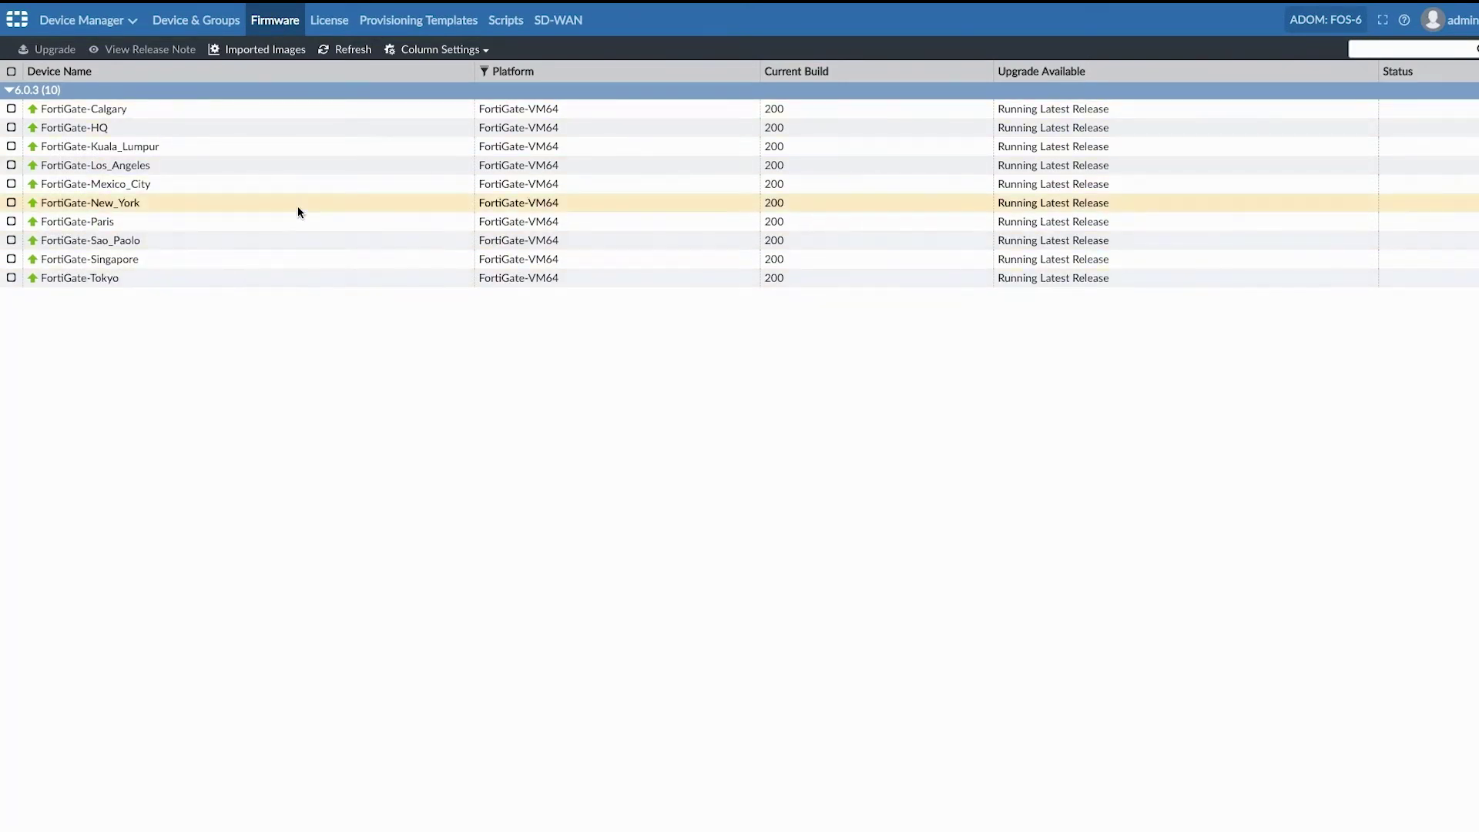
click(108, 21)
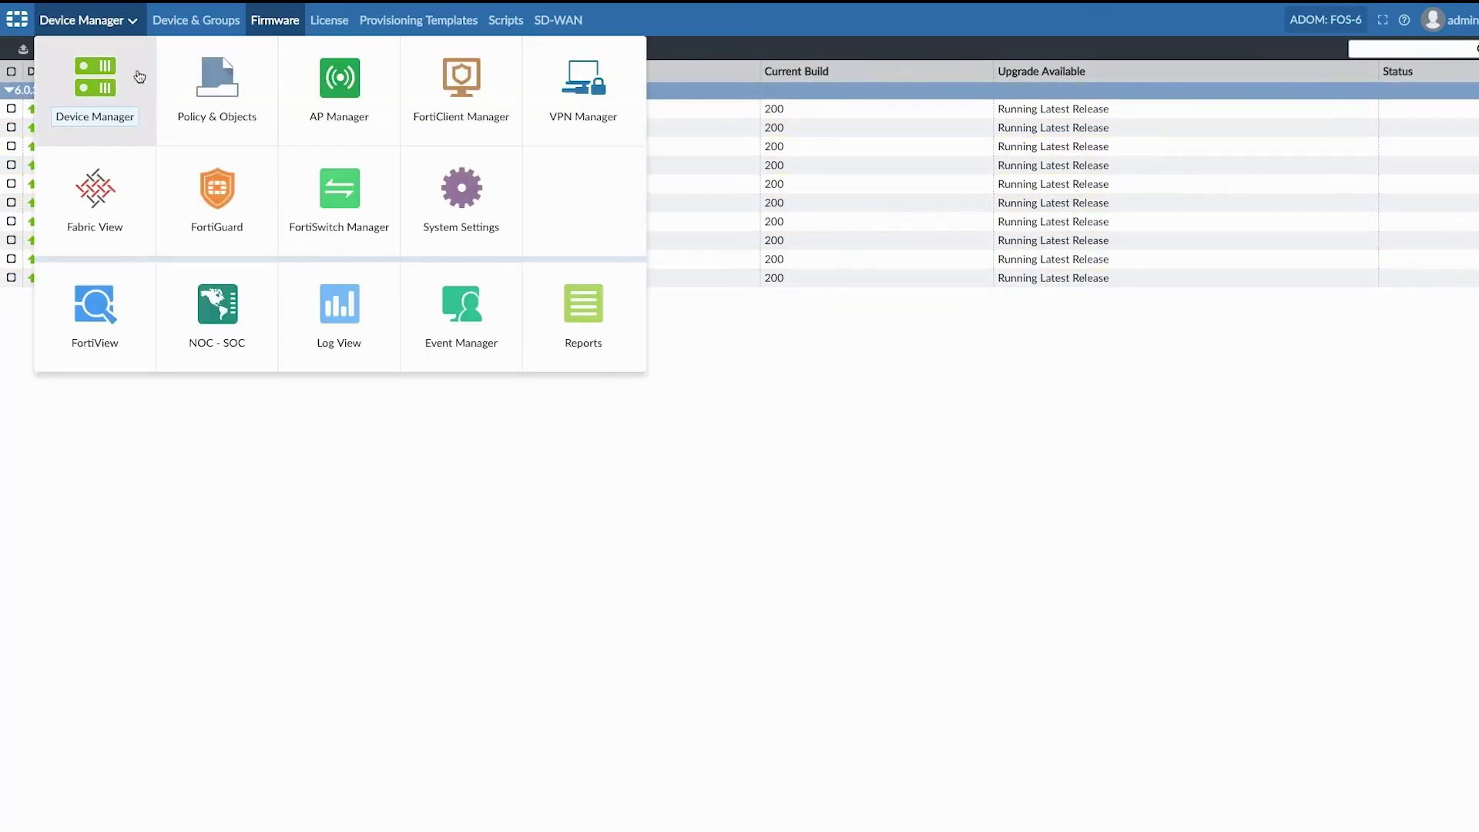
click(214, 186)
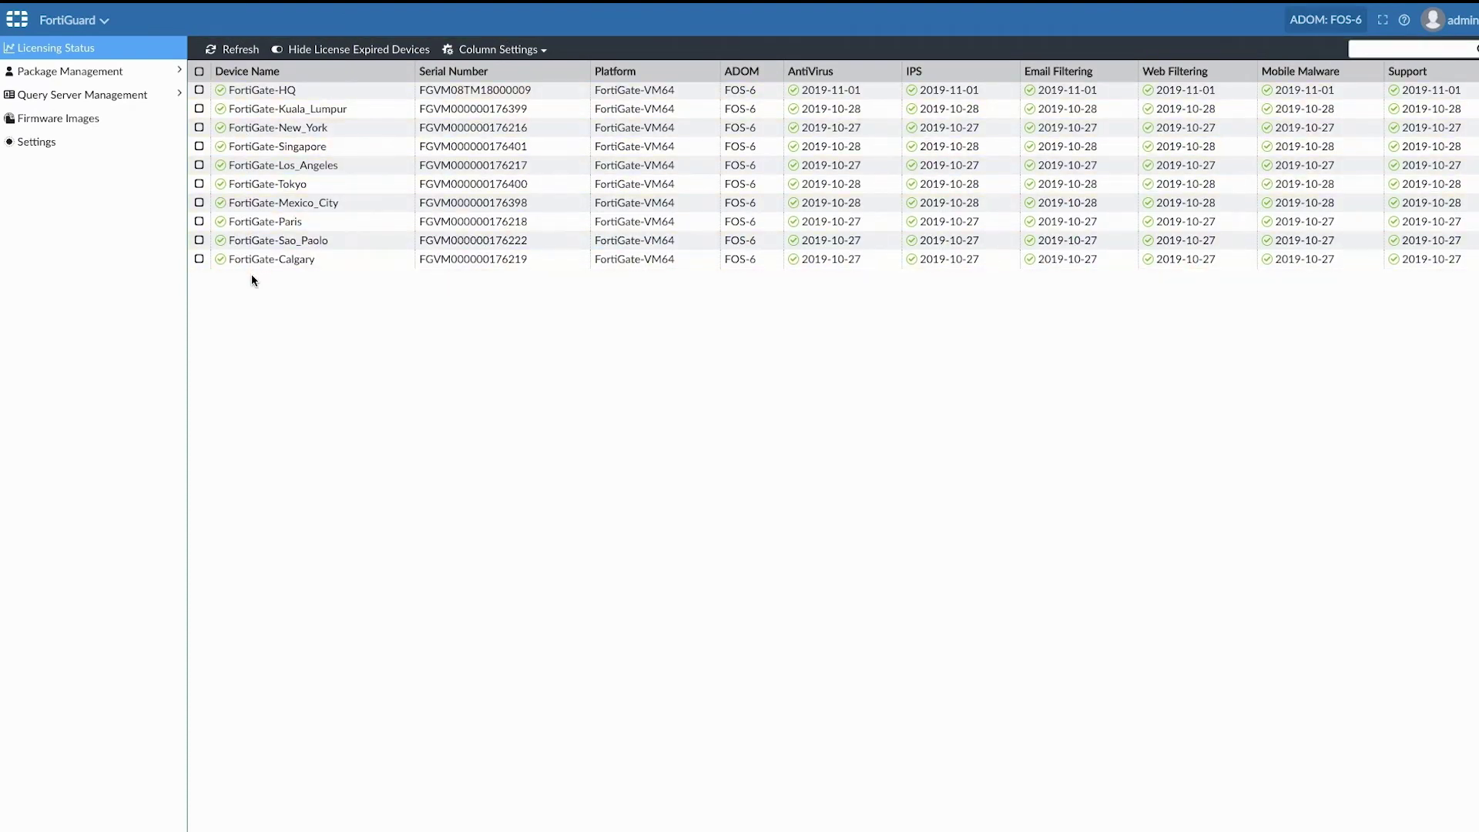
click(85, 23)
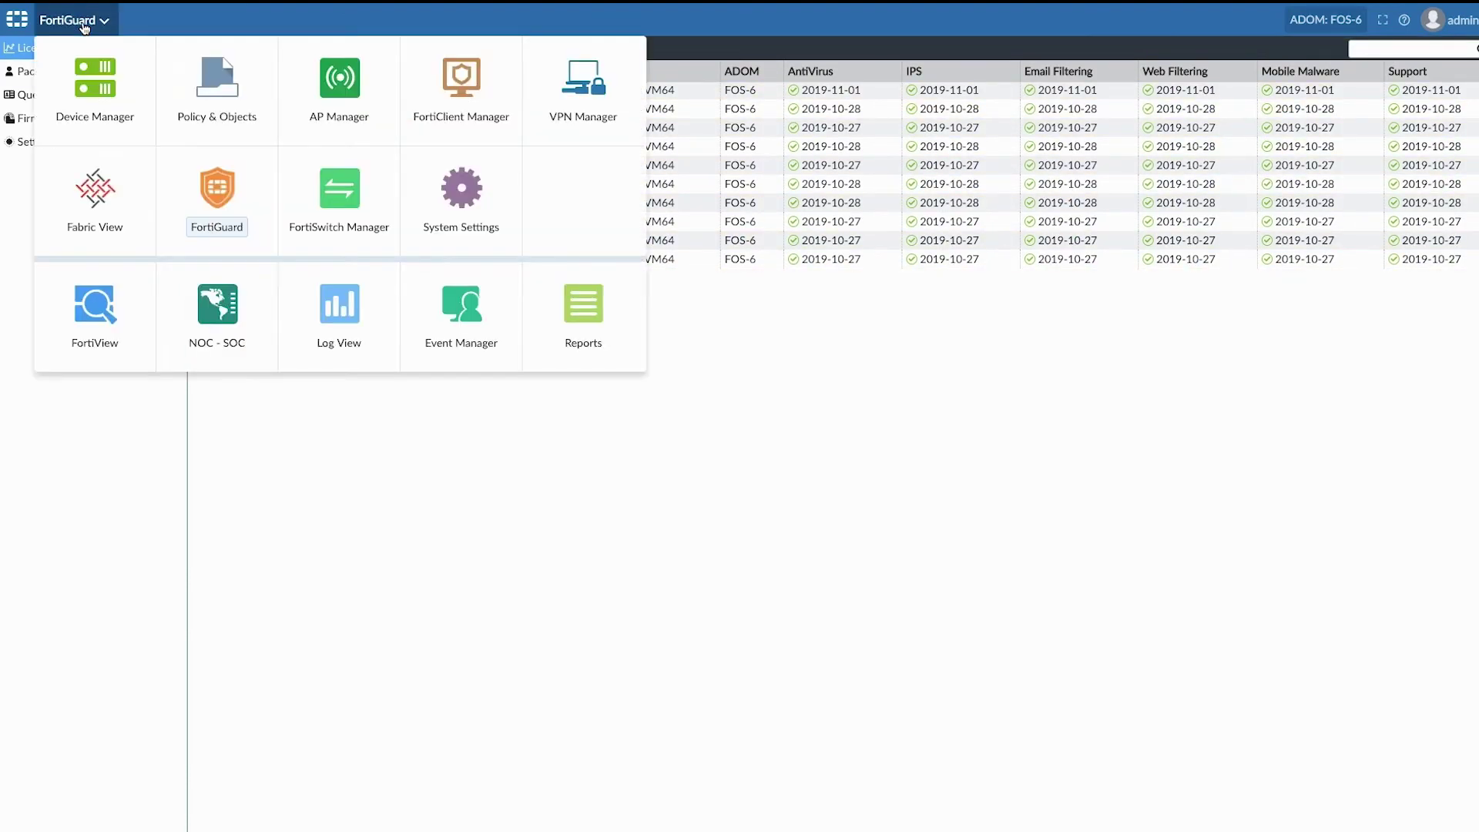
Step: Open FortiView and display the Top Sources traffic view for FOS-6
click(90, 302)
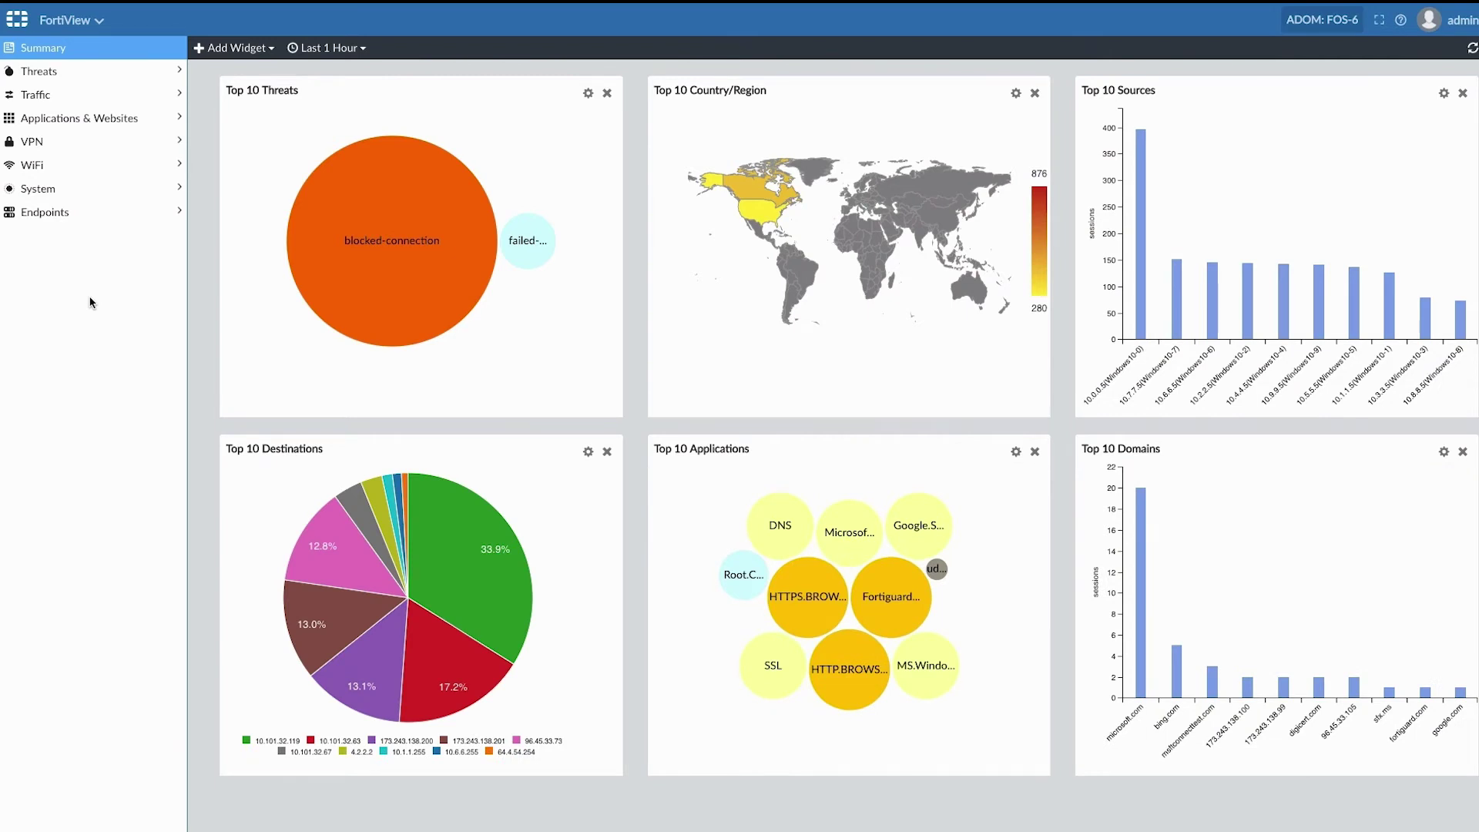
click(77, 94)
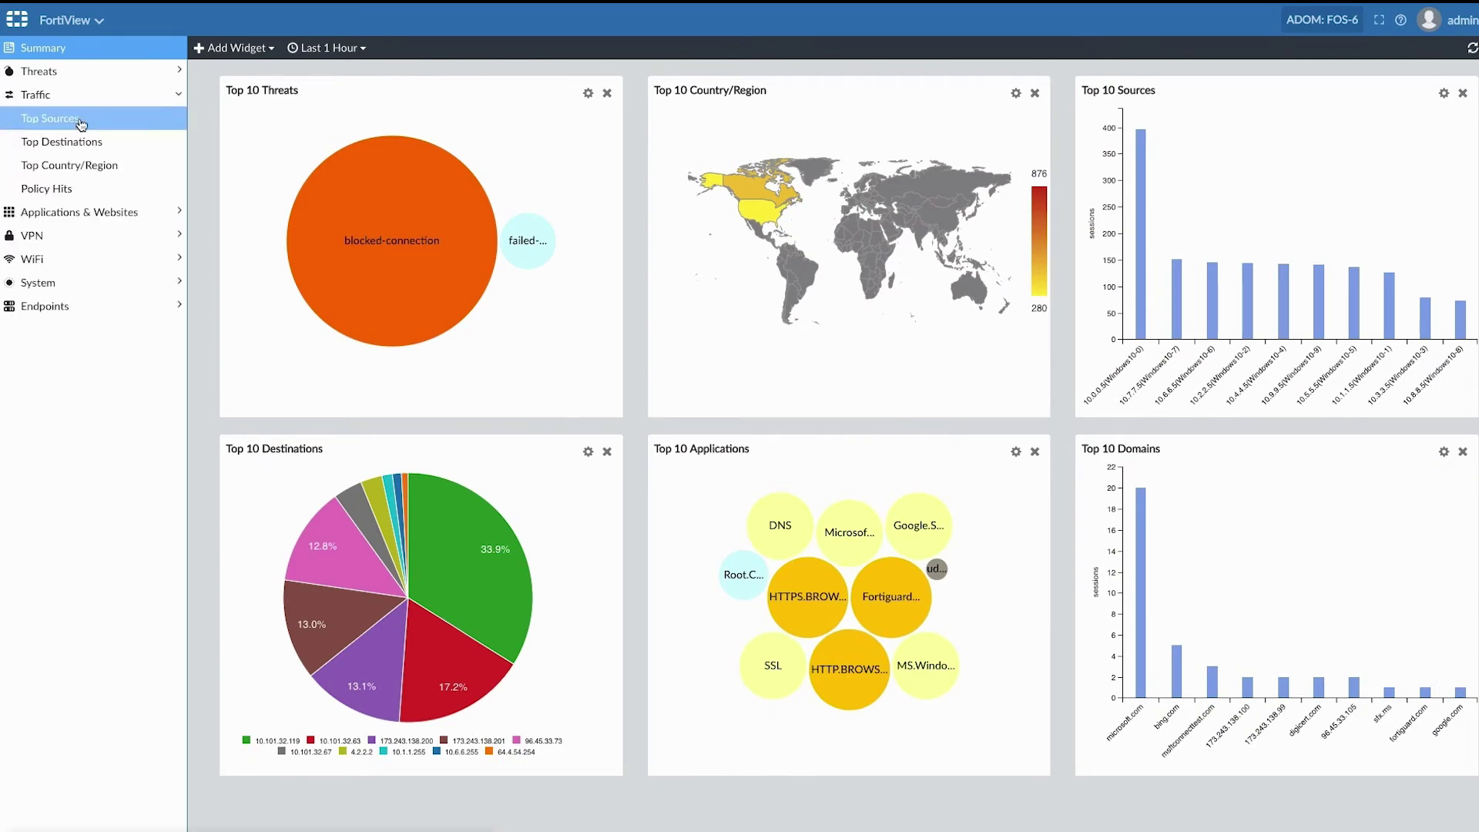
click(80, 121)
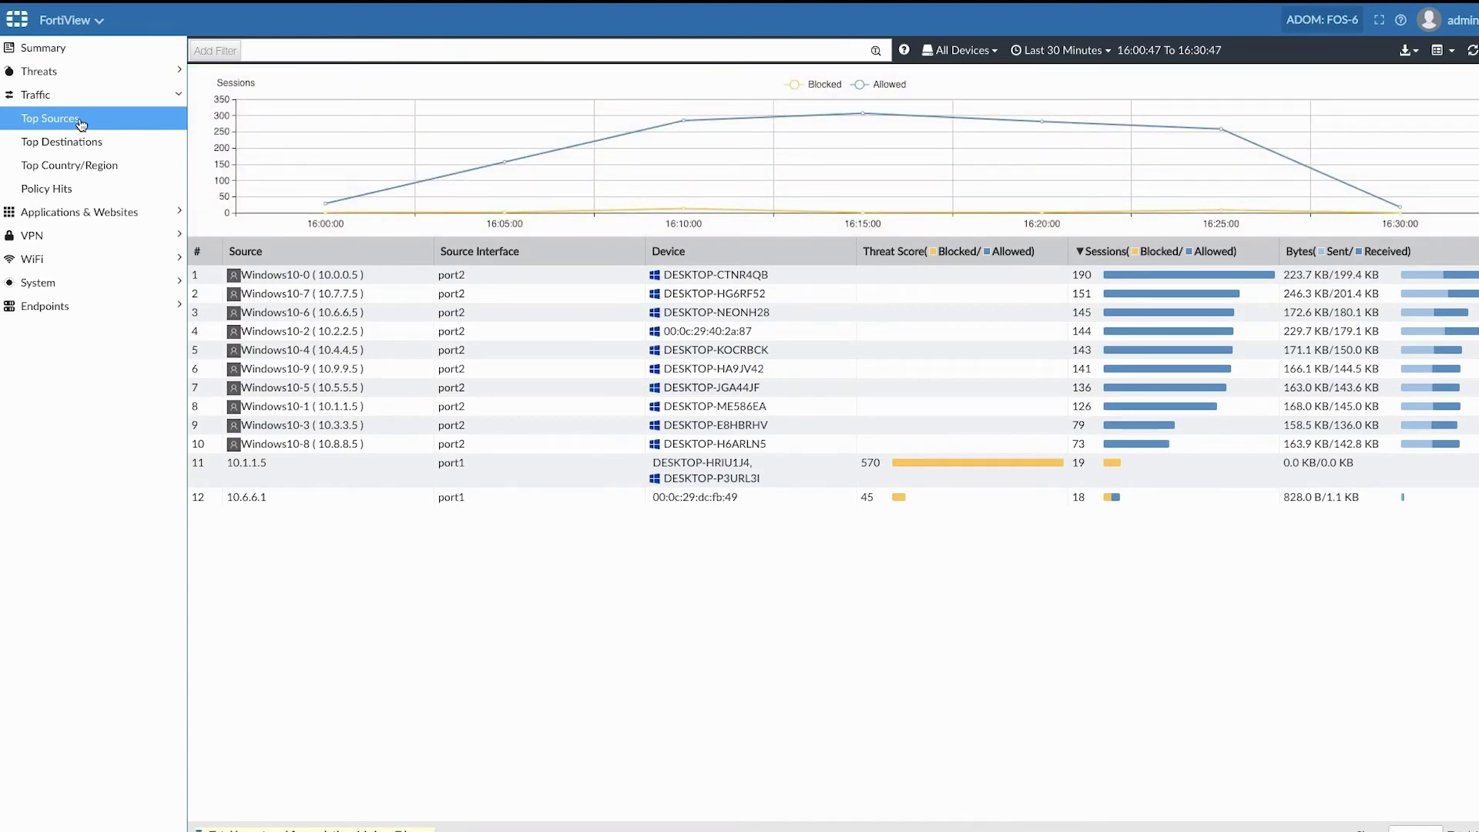
click(81, 21)
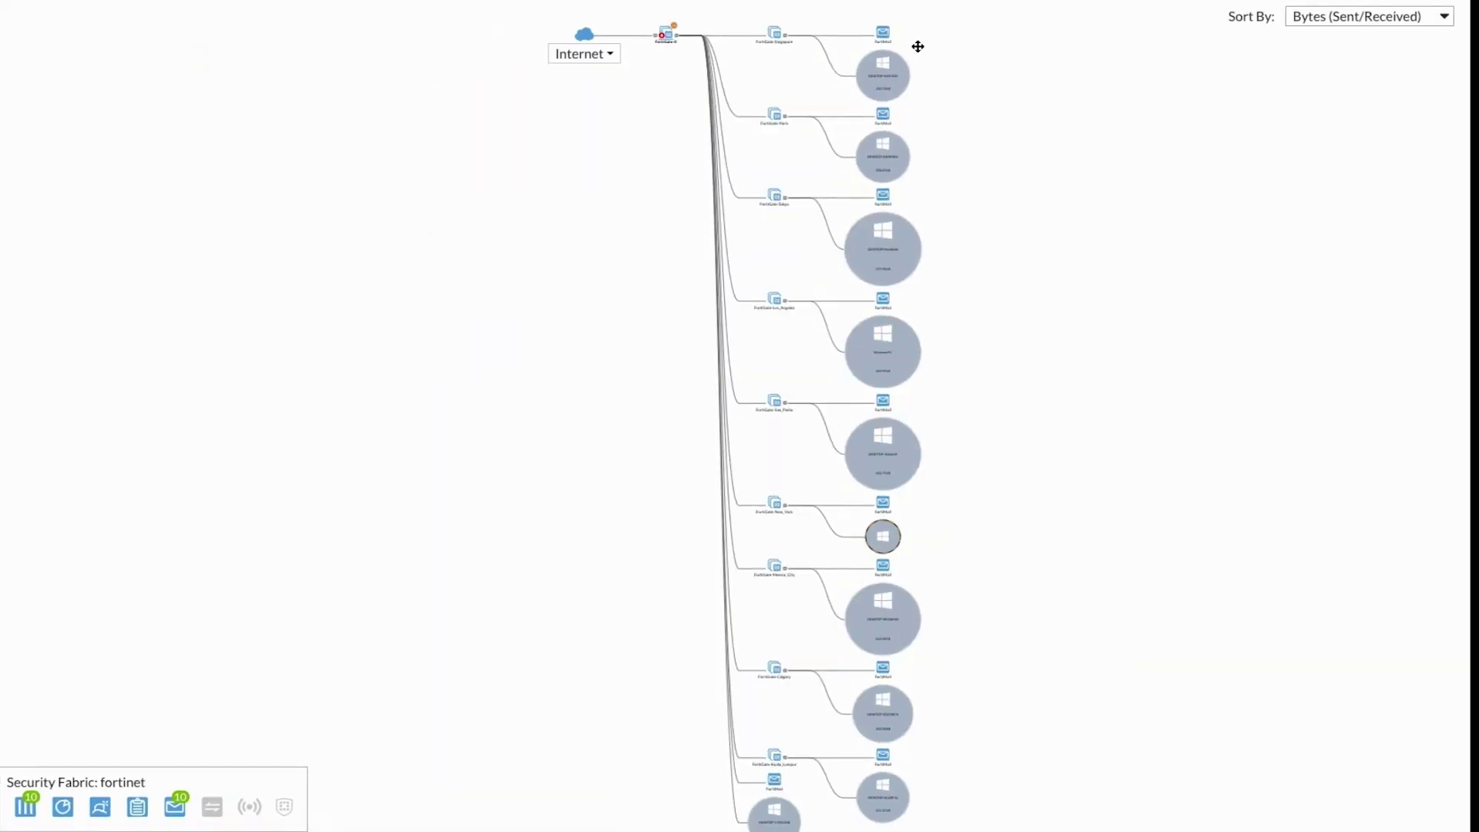
Step: Zoom and pan the Fabric topology map through the branch rows from Tokyo to New York
scroll(914, 46, up, 5)
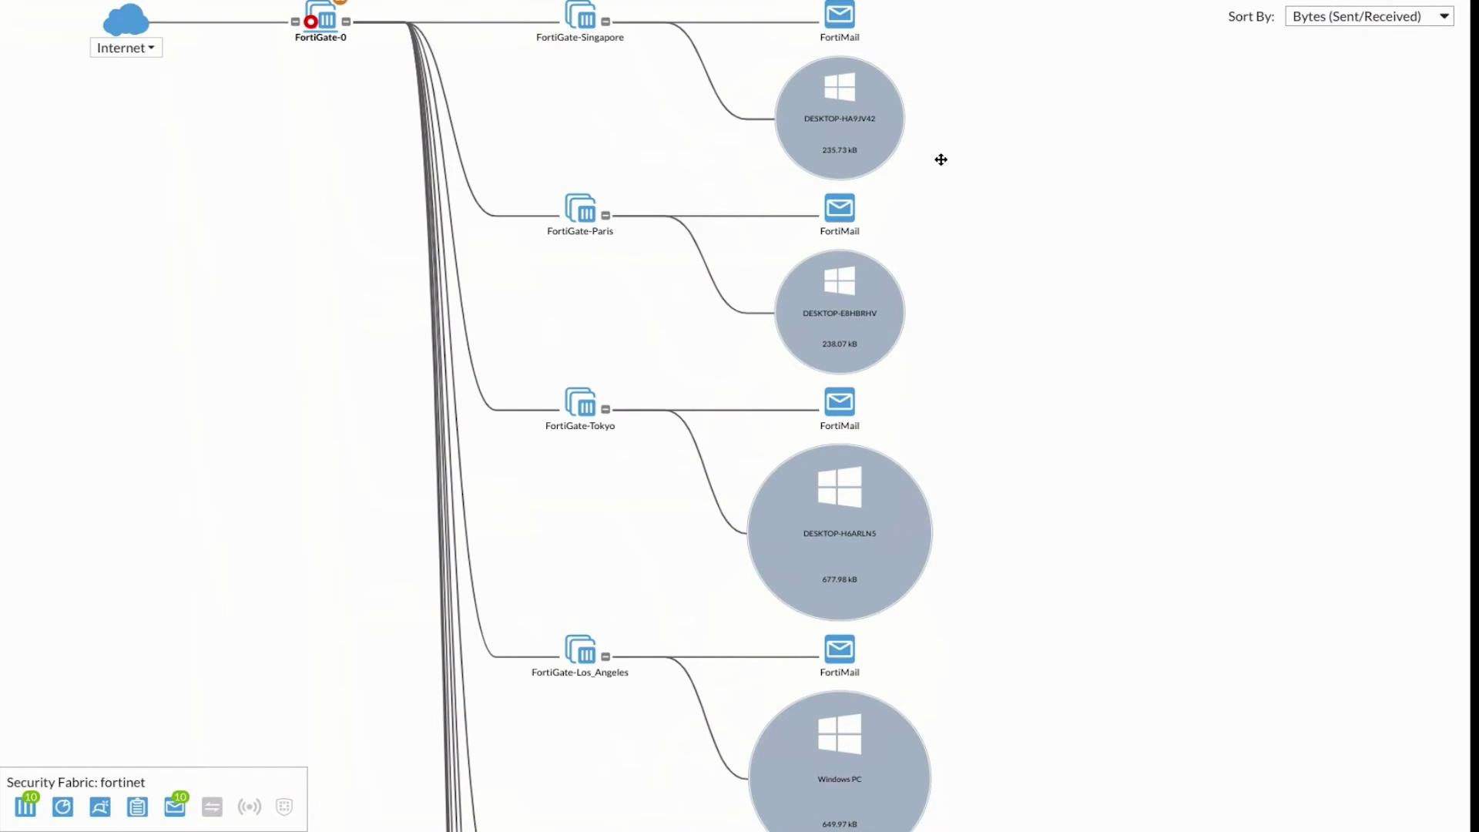
scroll(606, 516, down, 1)
drag(605, 539, 617, 379)
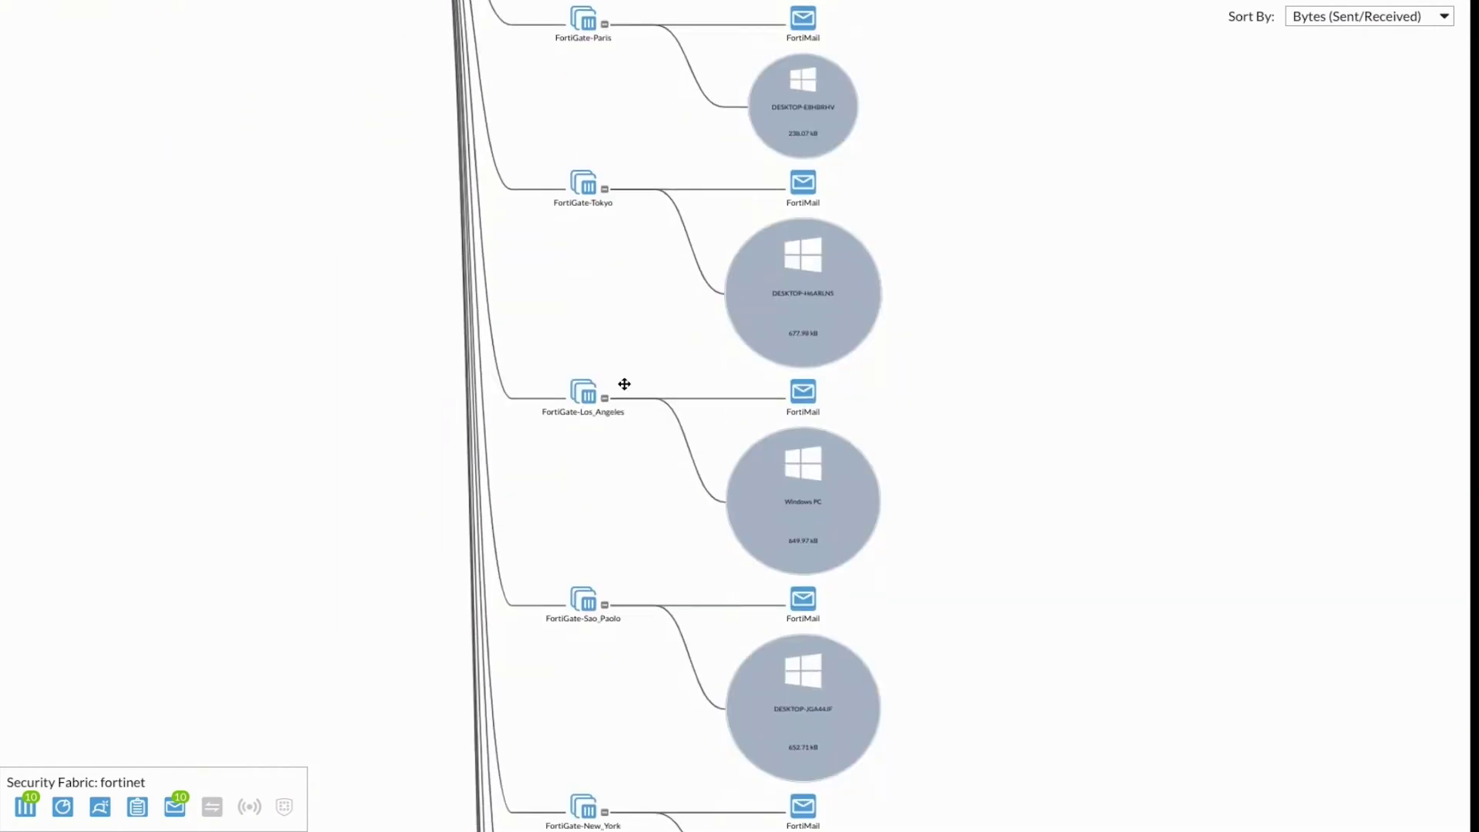
drag(625, 430, 624, 346)
scroll(624, 346, down, 8)
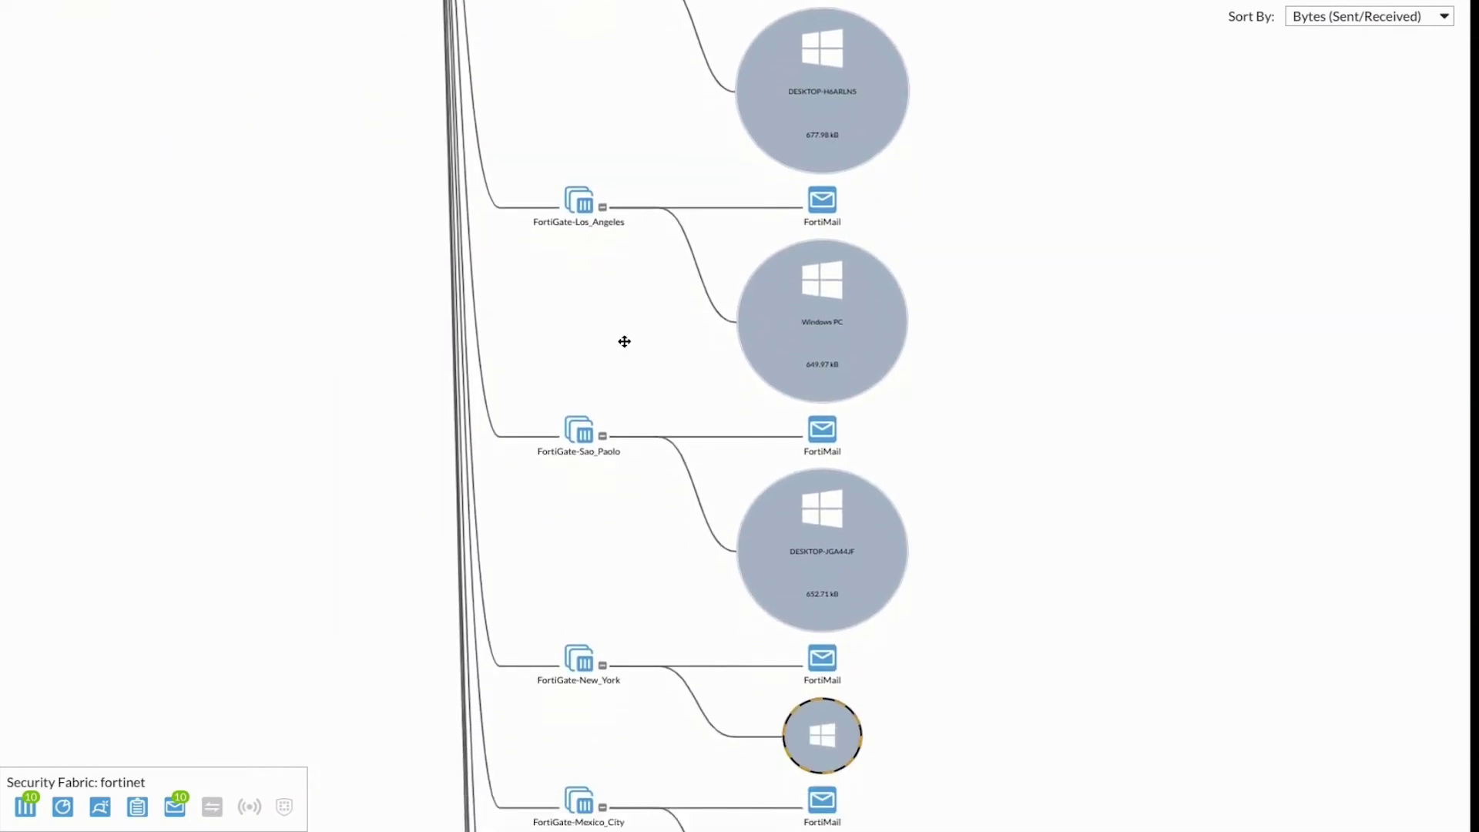
scroll(629, 369, down, 2)
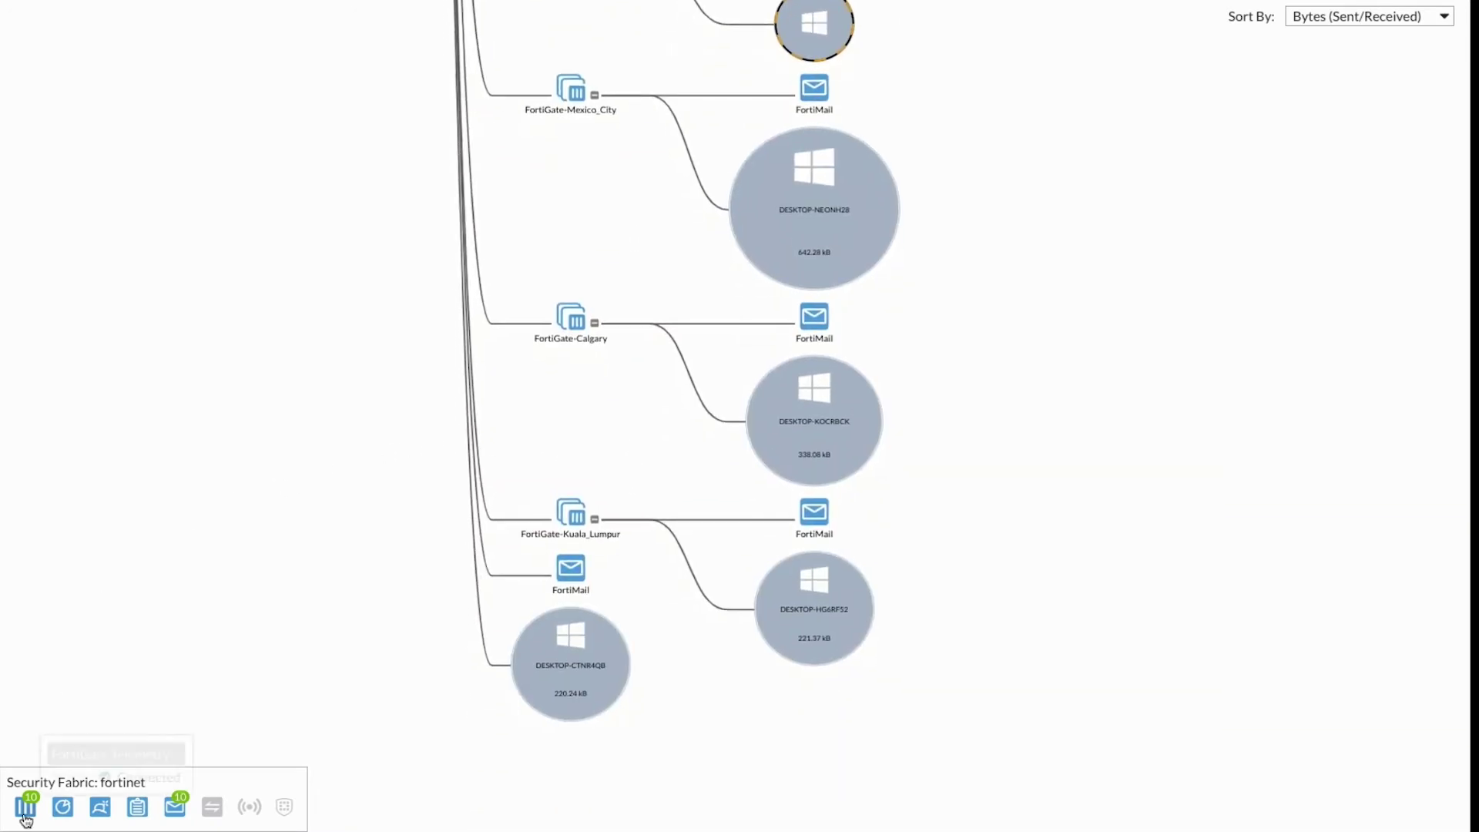
mouse_move(91, 815)
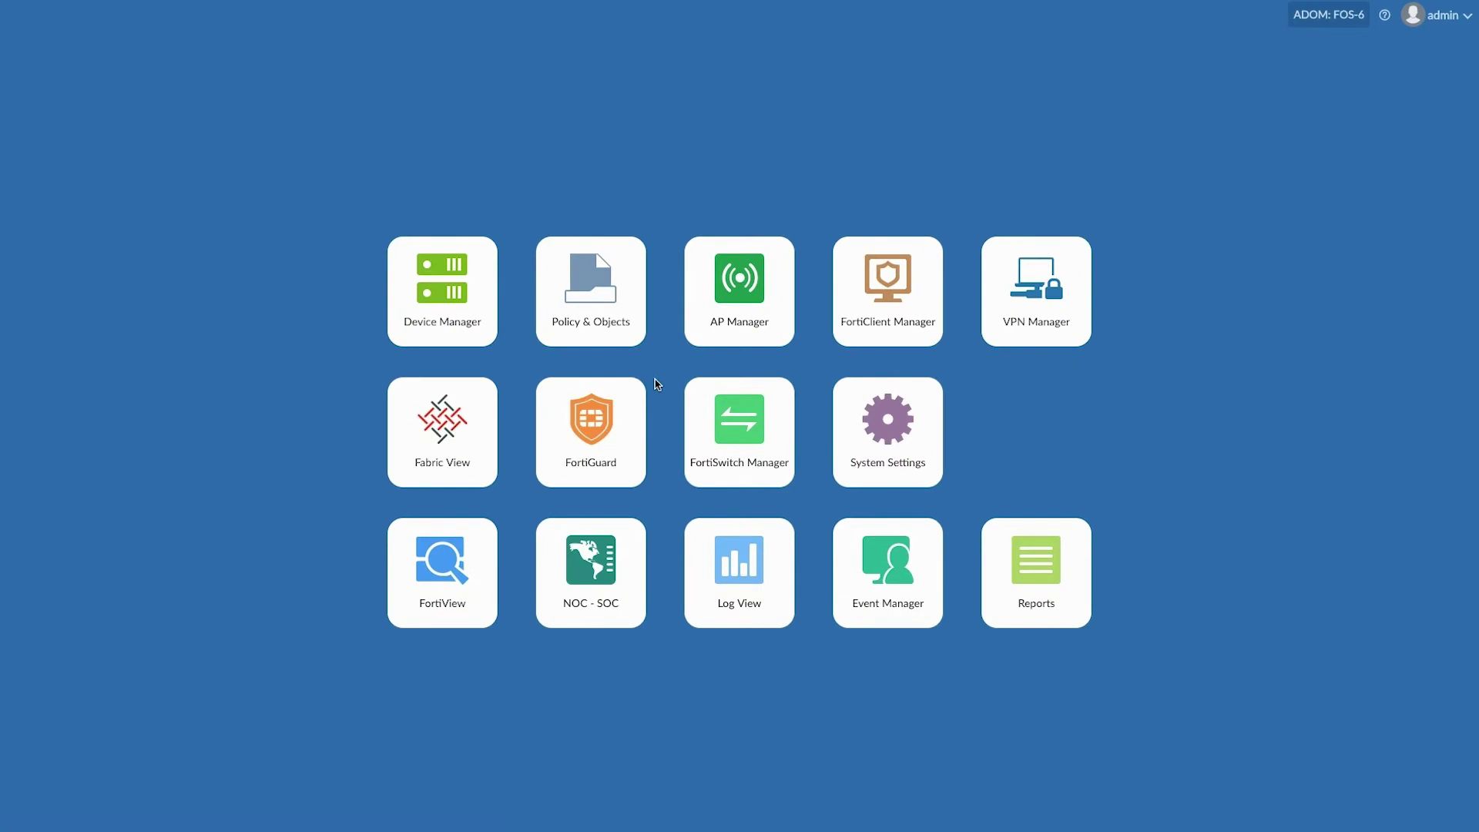
Step: Open today's generated Health Report and scroll through its CPU, memory and New_York charts
click(1043, 560)
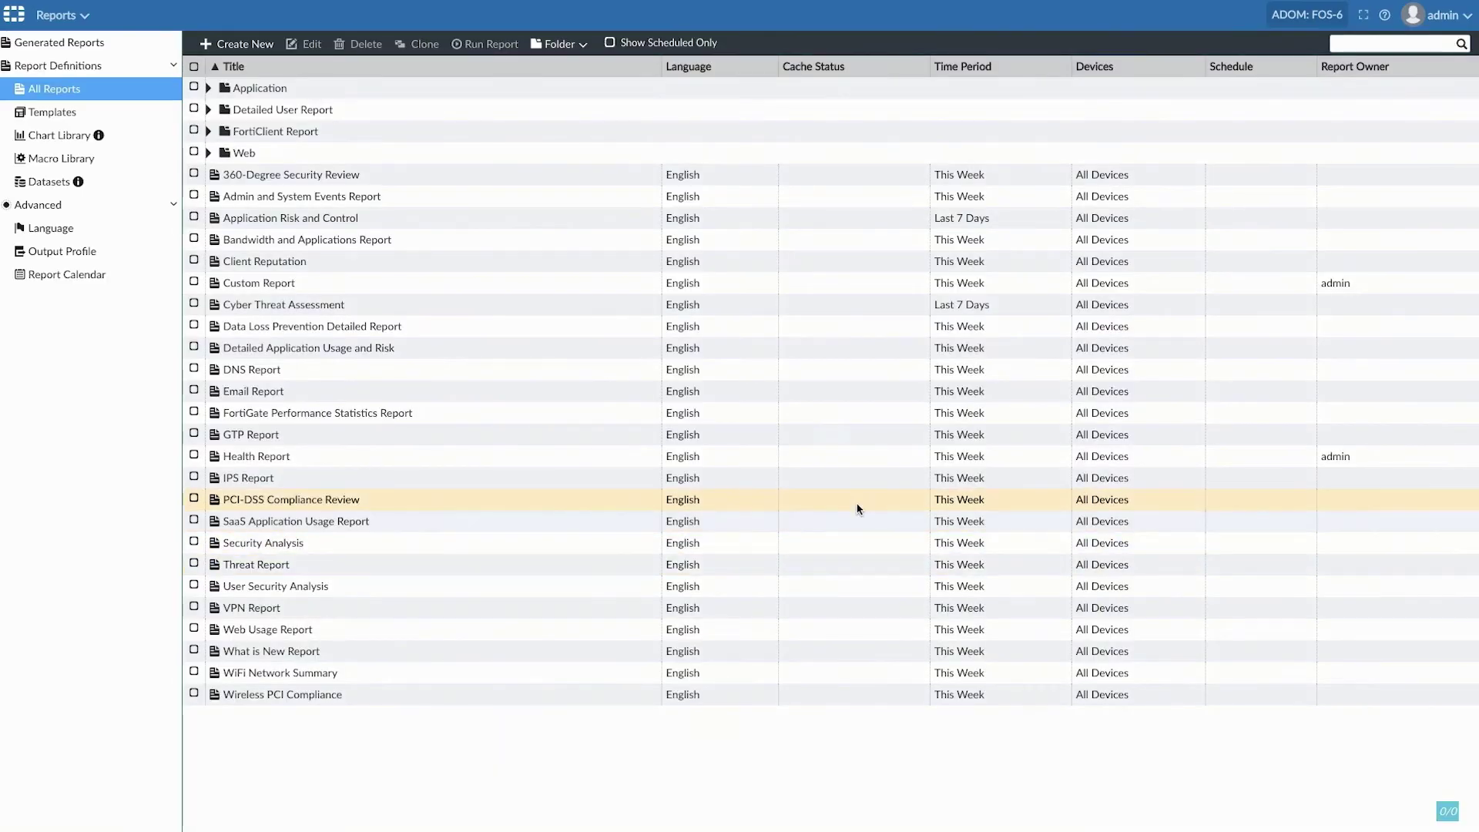
click(58, 43)
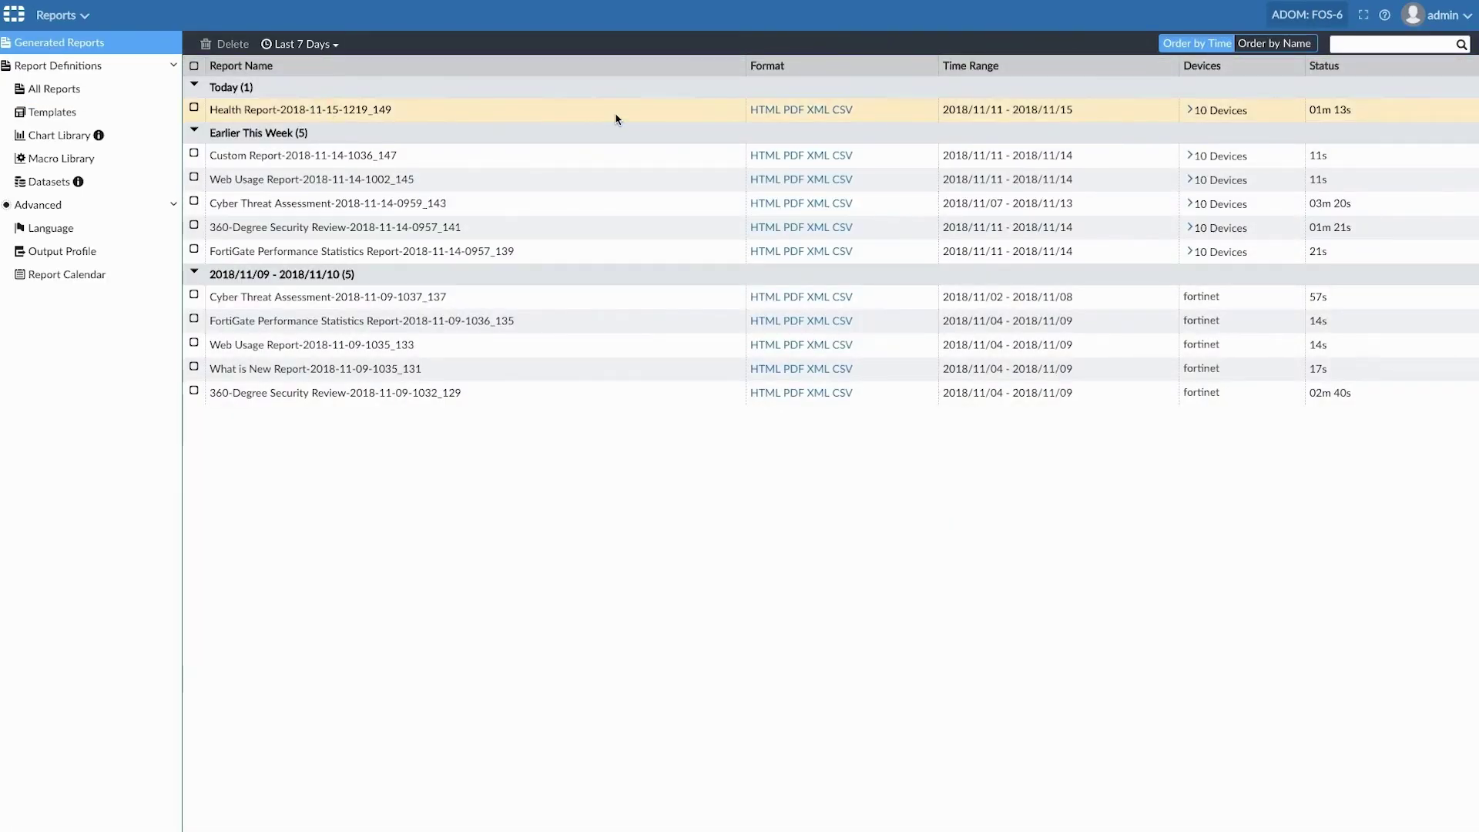
click(759, 109)
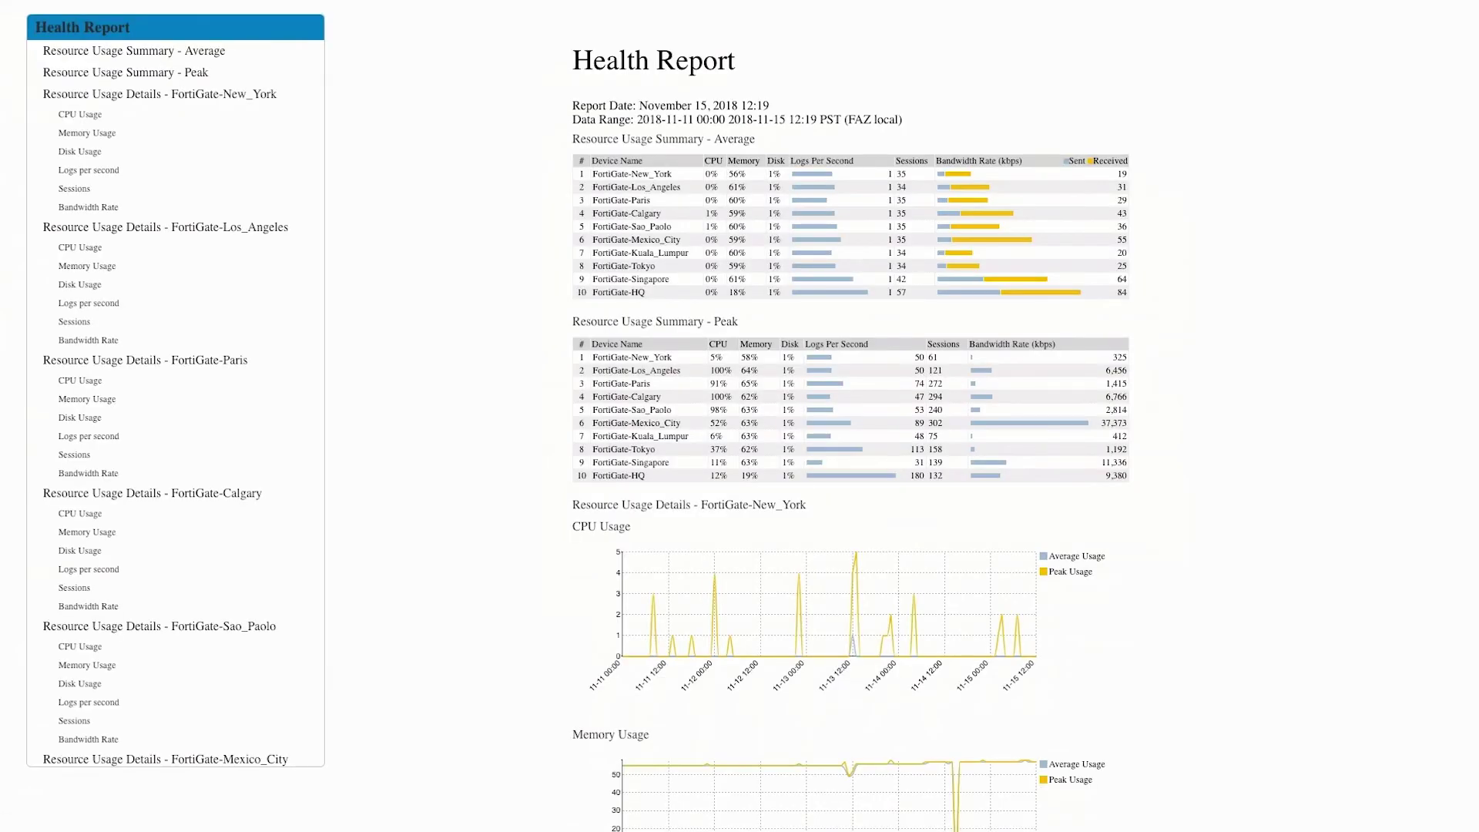
scroll(1024, 416, down, 4)
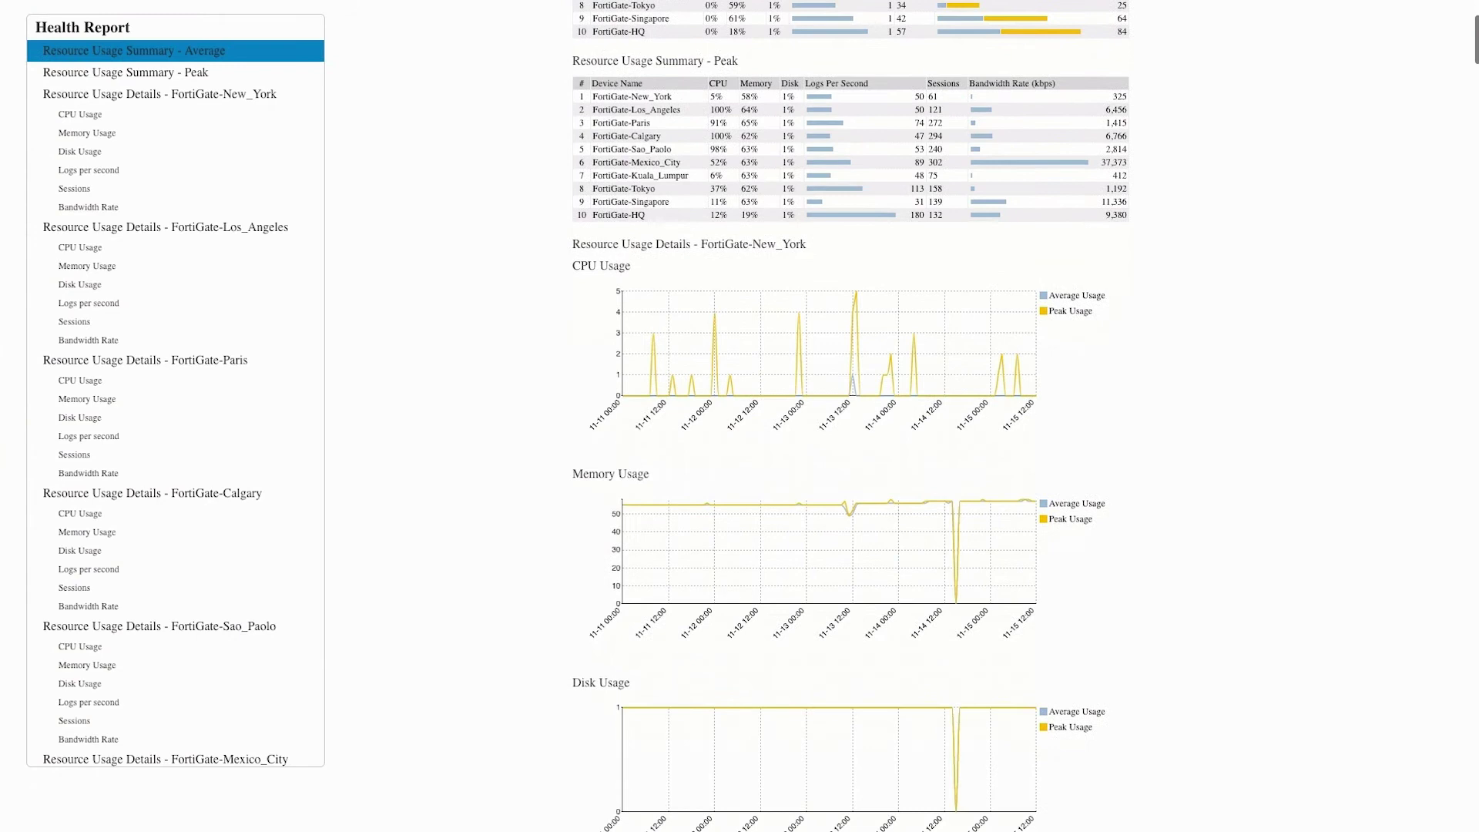
scroll(1025, 416, down, 3)
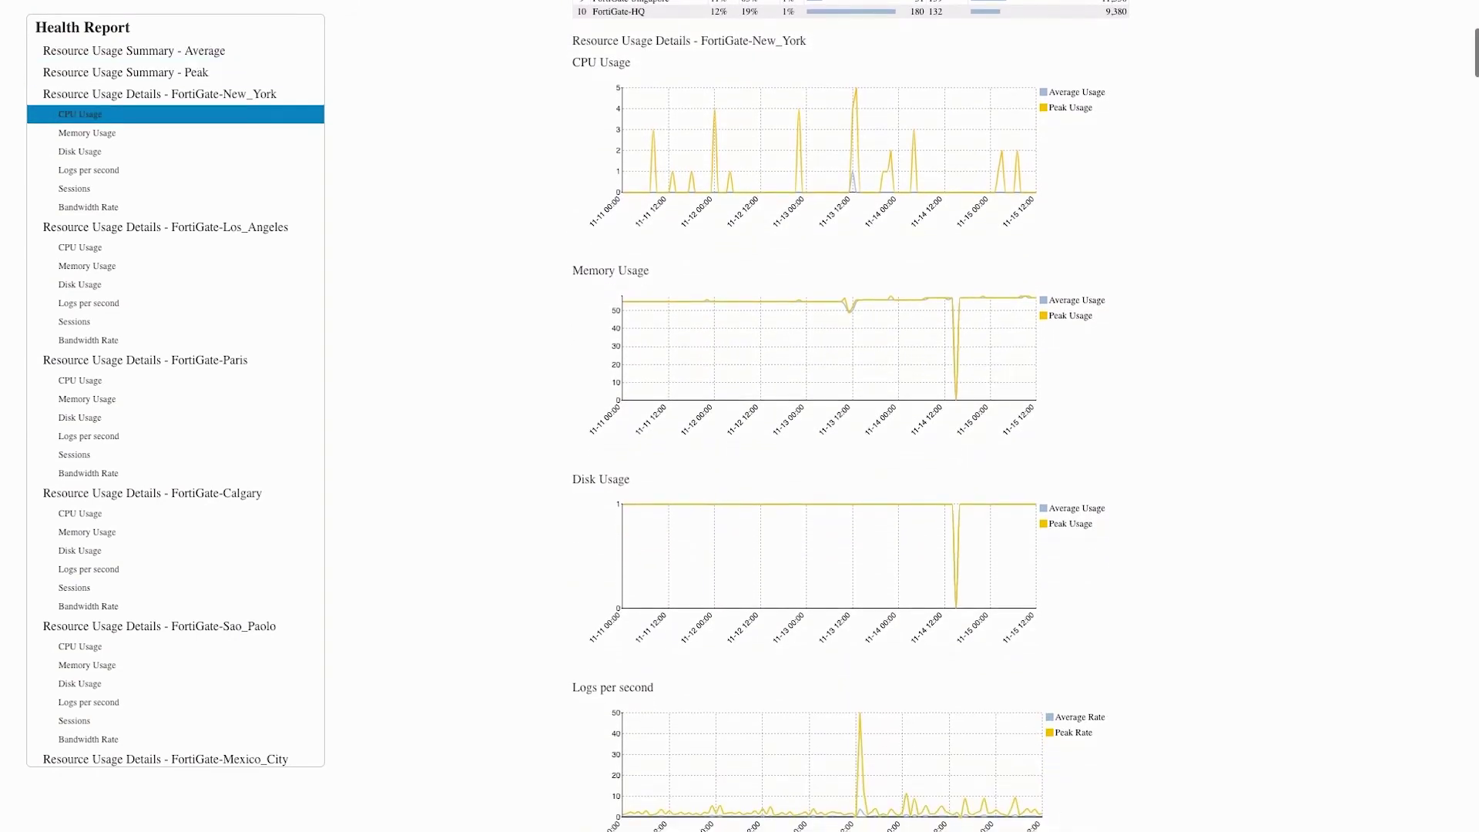
scroll(1025, 416, down, 4)
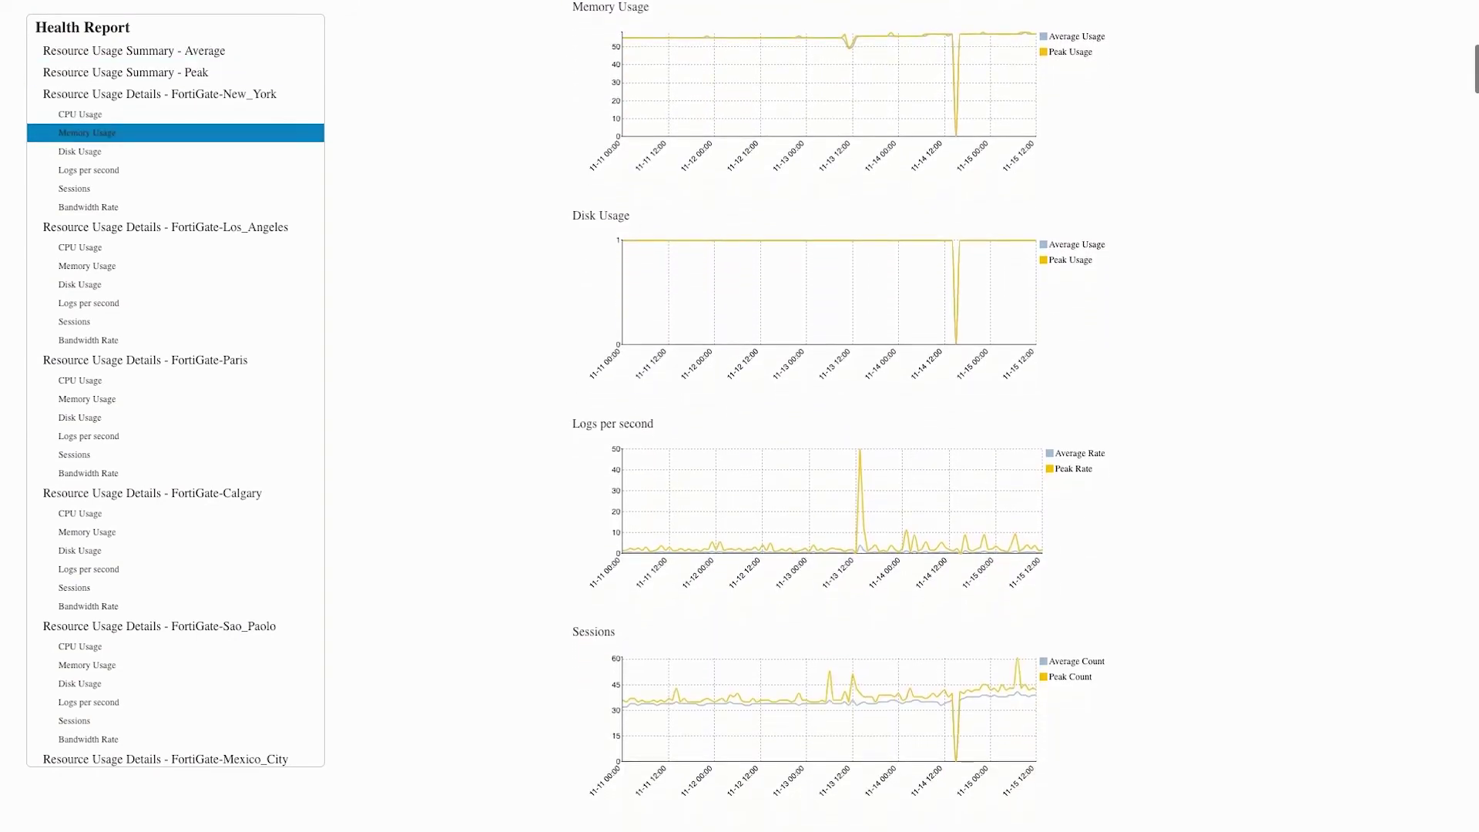
scroll(1025, 415, down, 3)
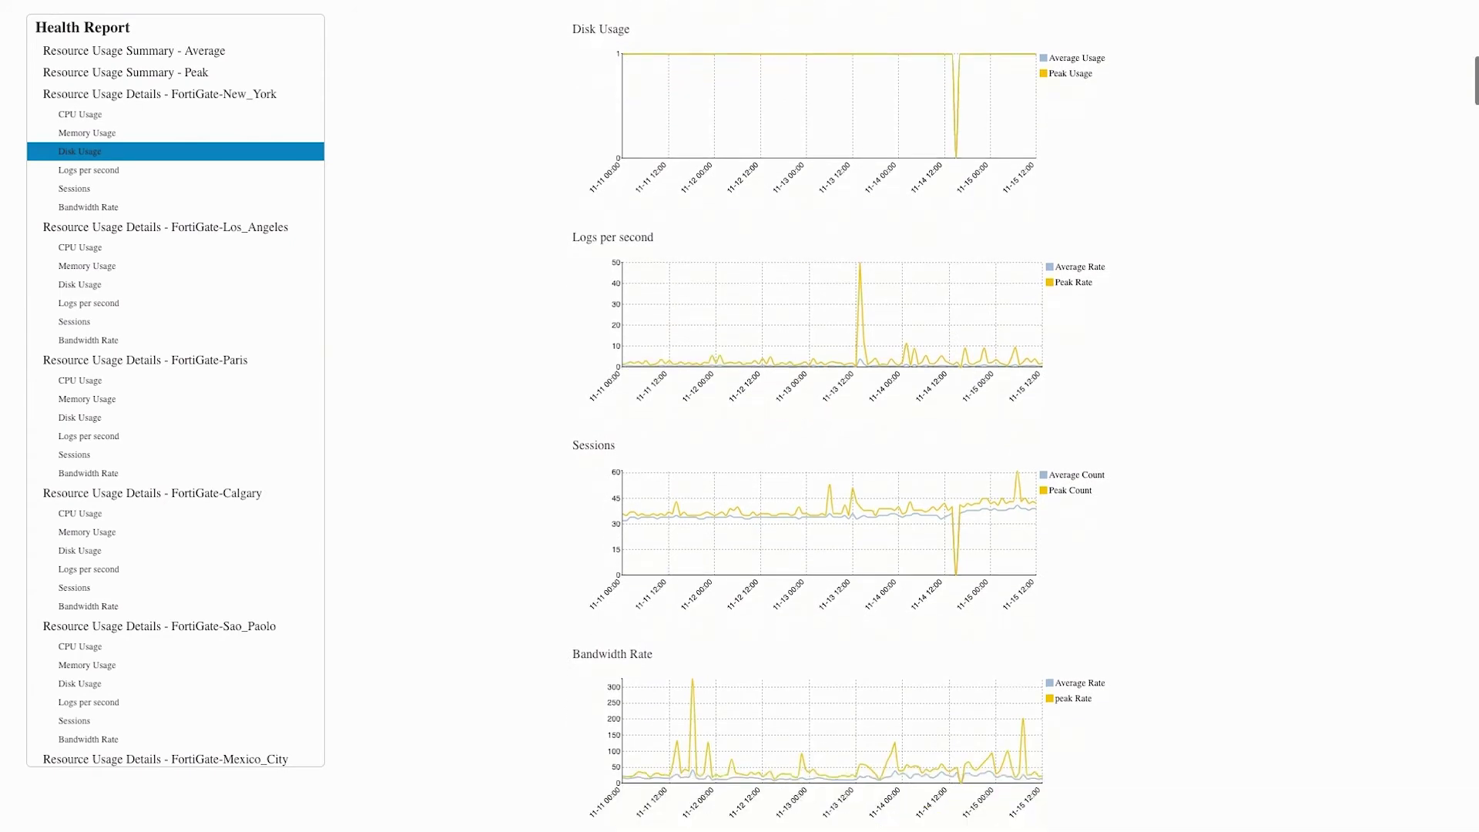
scroll(1024, 416, down, 1)
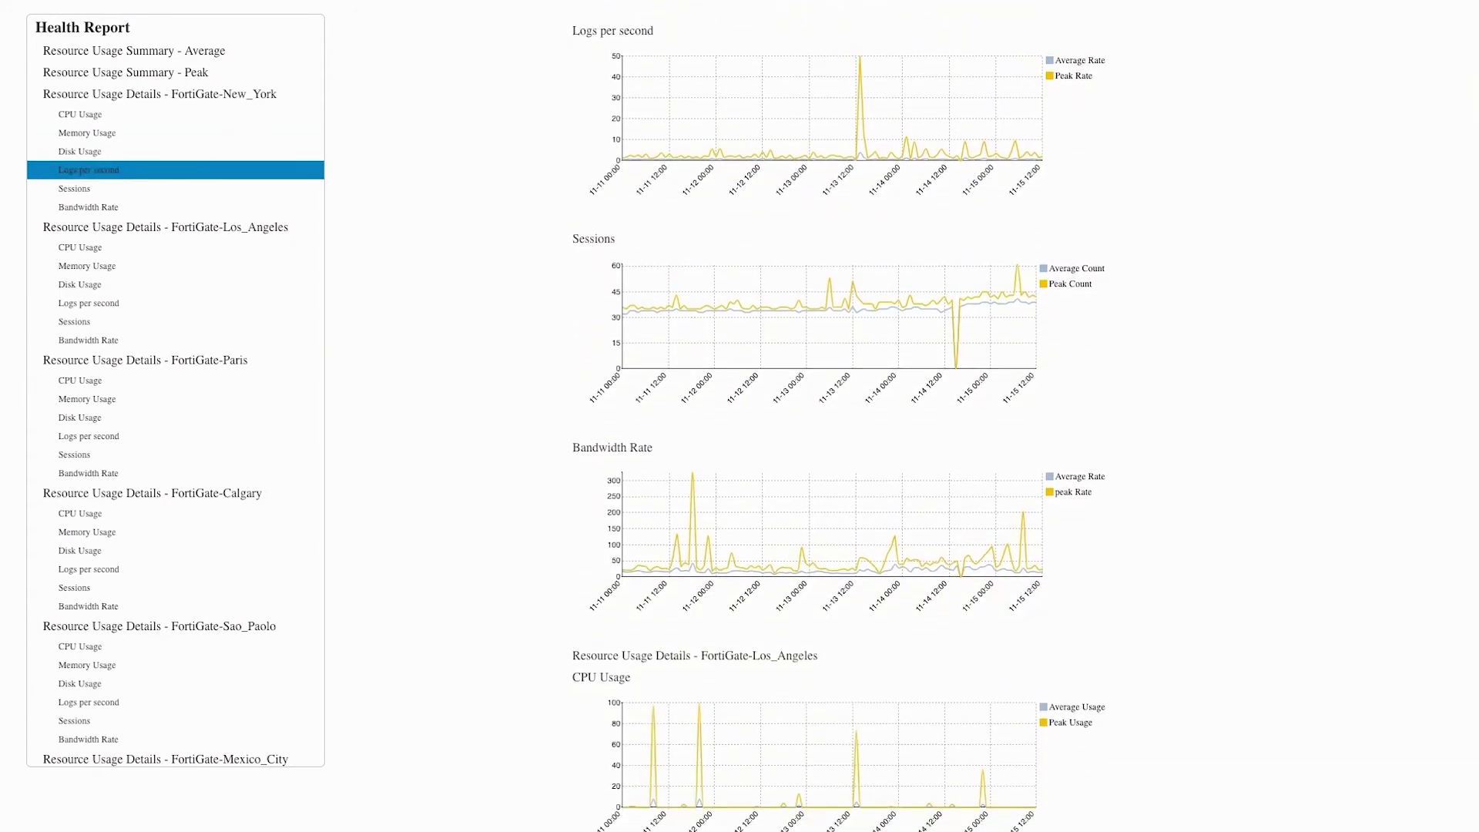
key(Home)
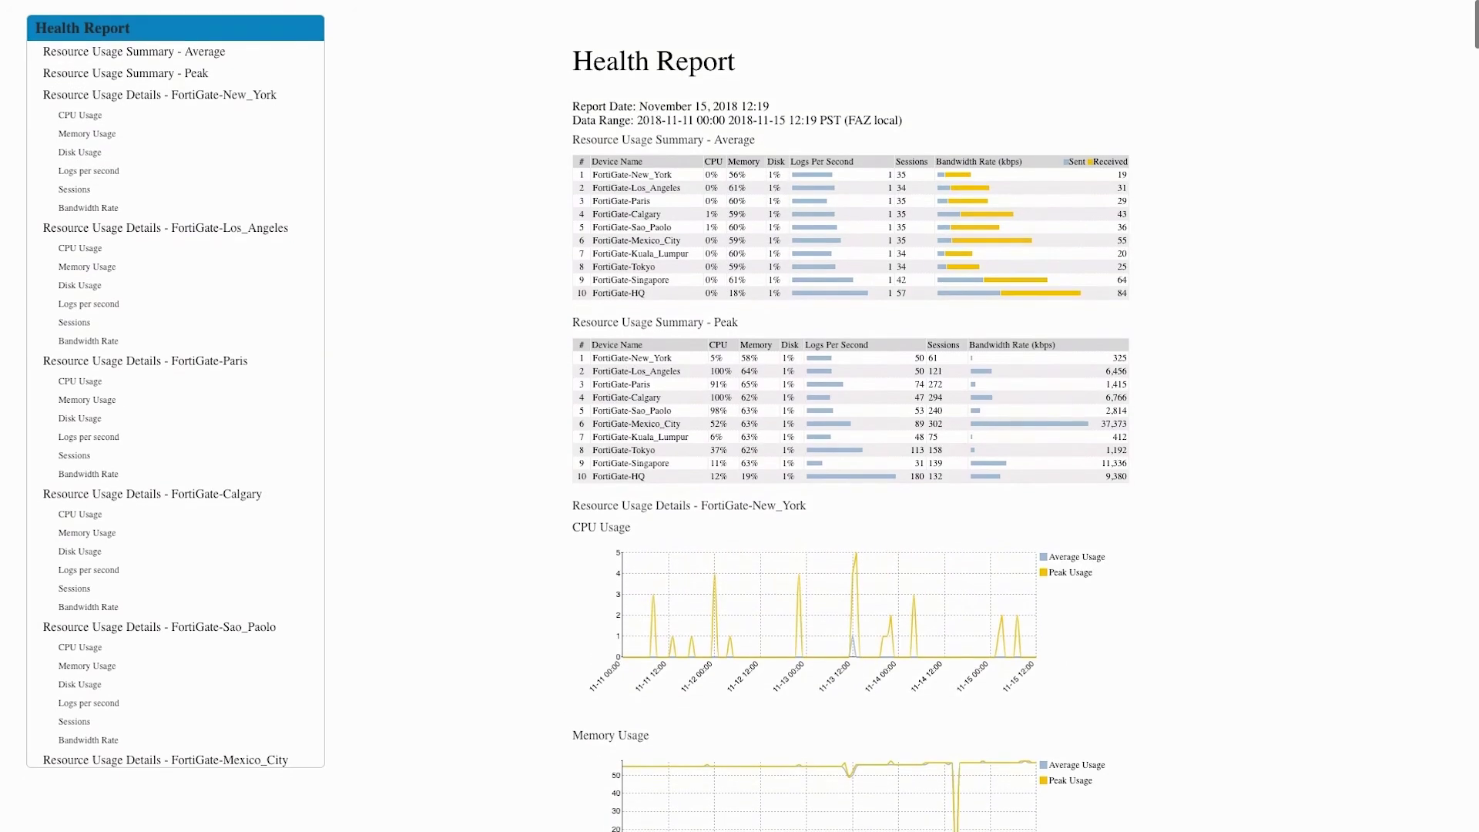
scroll(848, 416, down, 2)
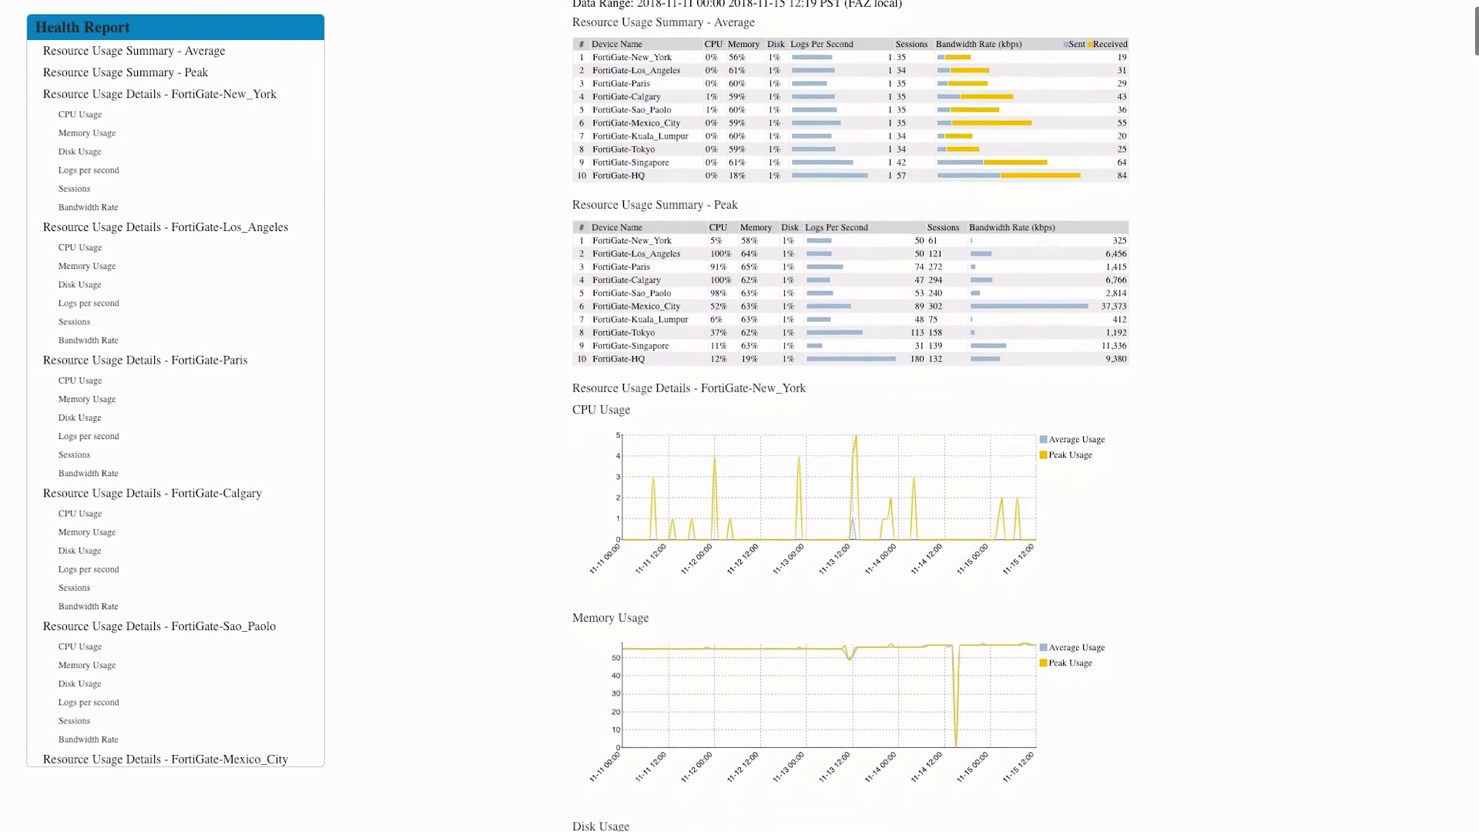
scroll(847, 416, up, 2)
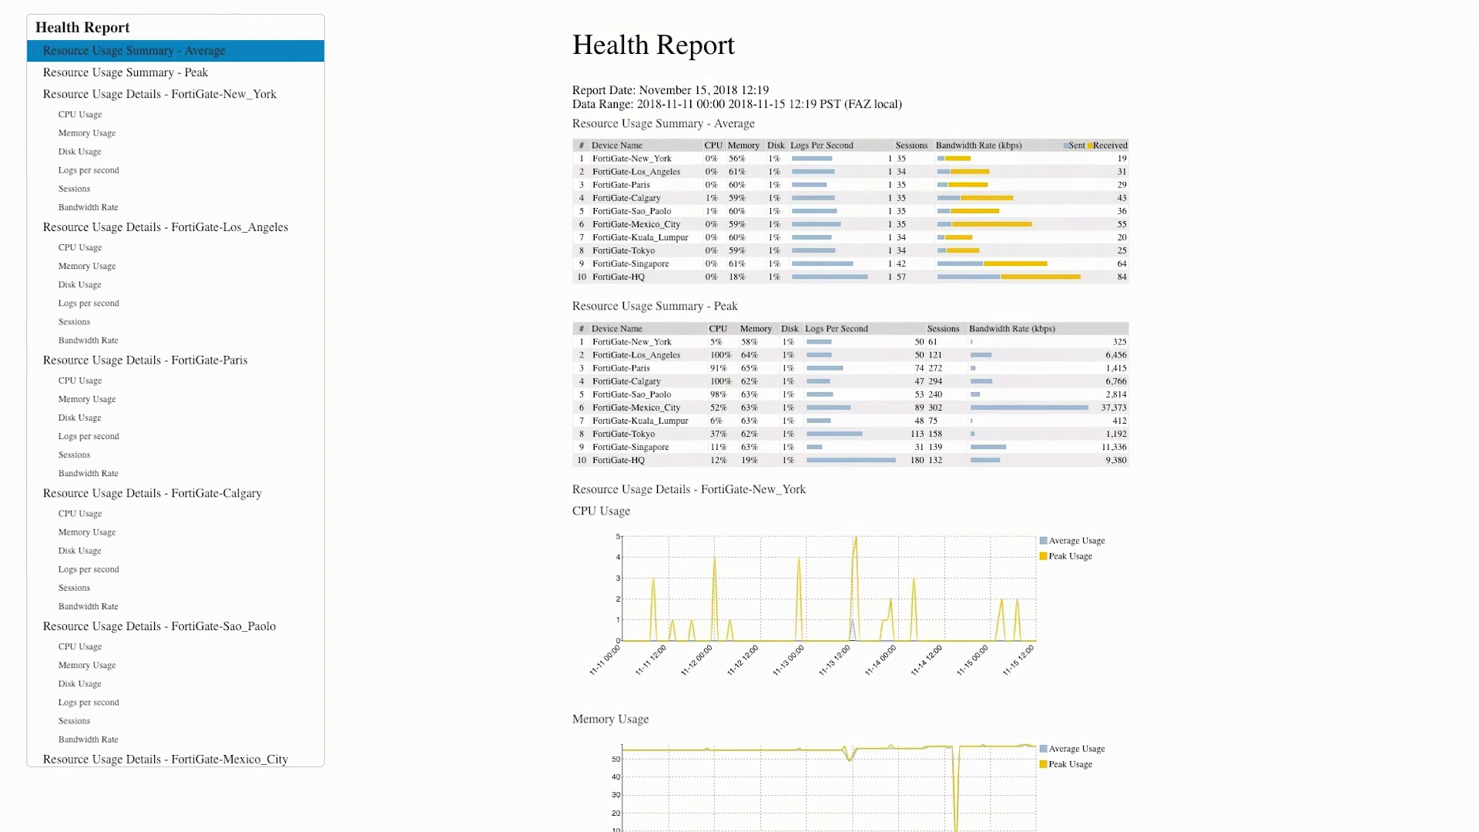
scroll(847, 416, up, 1)
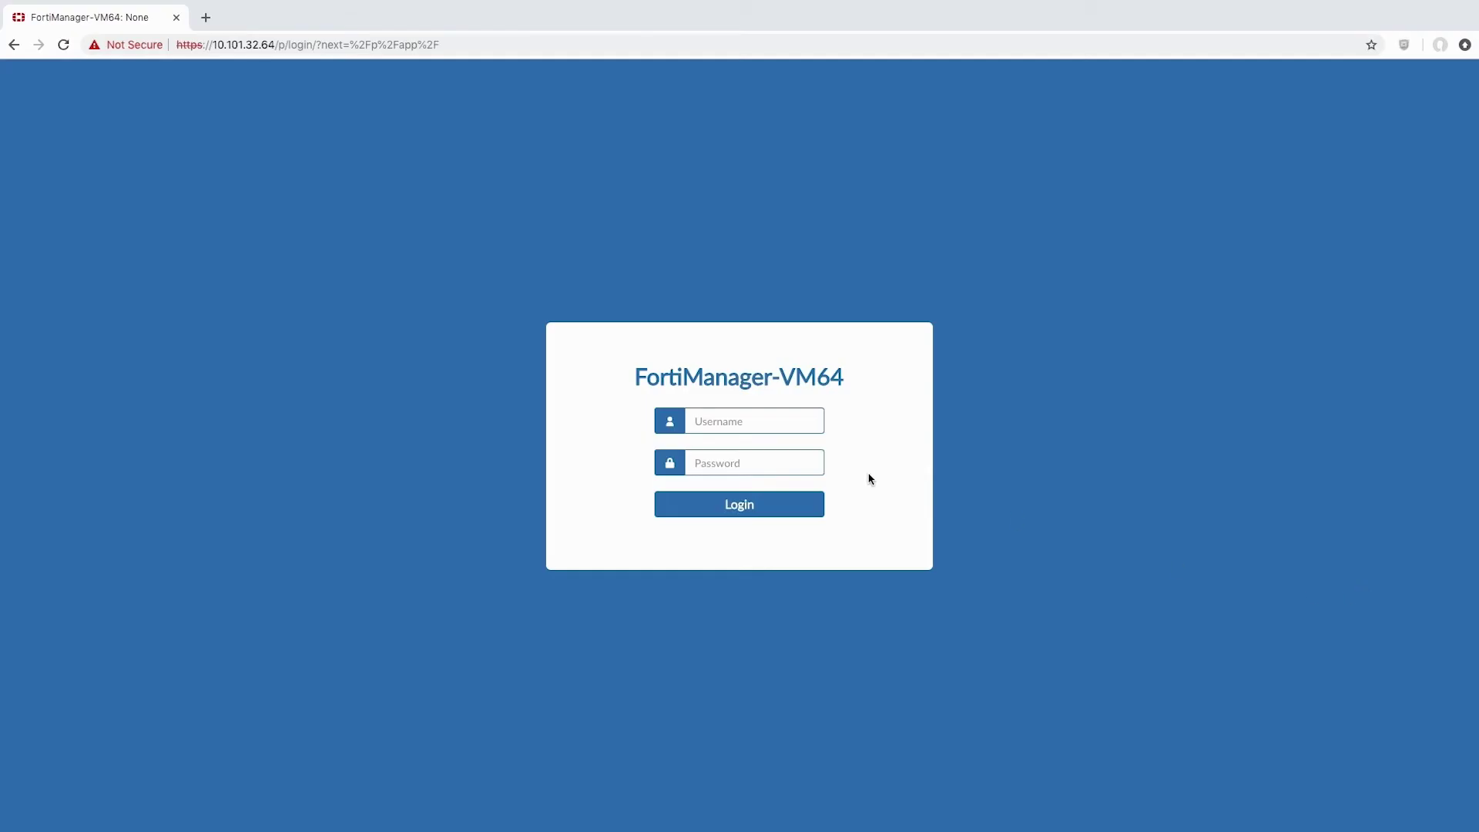
Step: Log in as admin and view the Asia group's Kuala_Lumpur, Singapore and Tokyo FortiGates
click(758, 426)
text(admin)
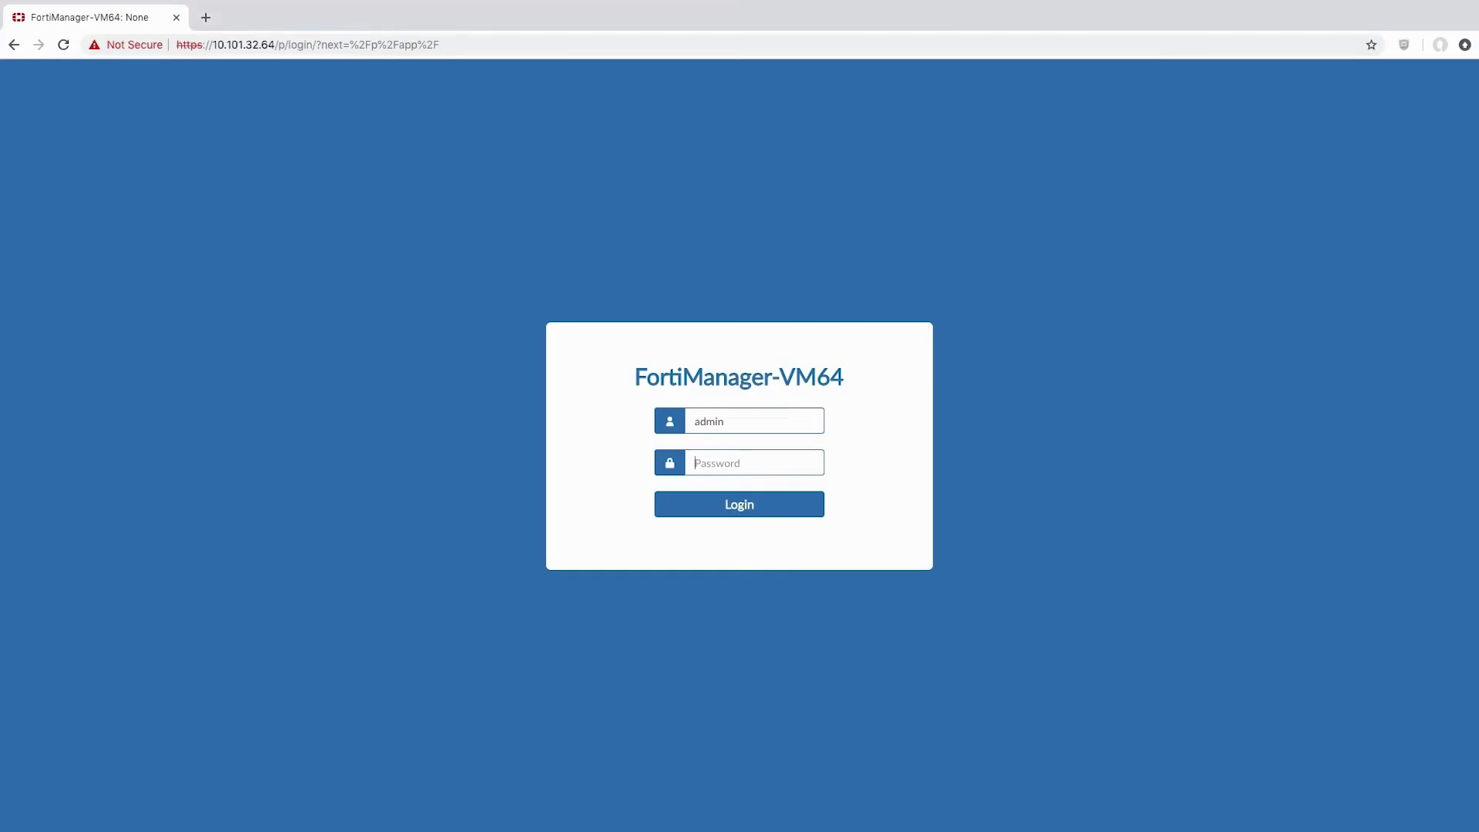
key(Tab)
text(********)
key(Return)
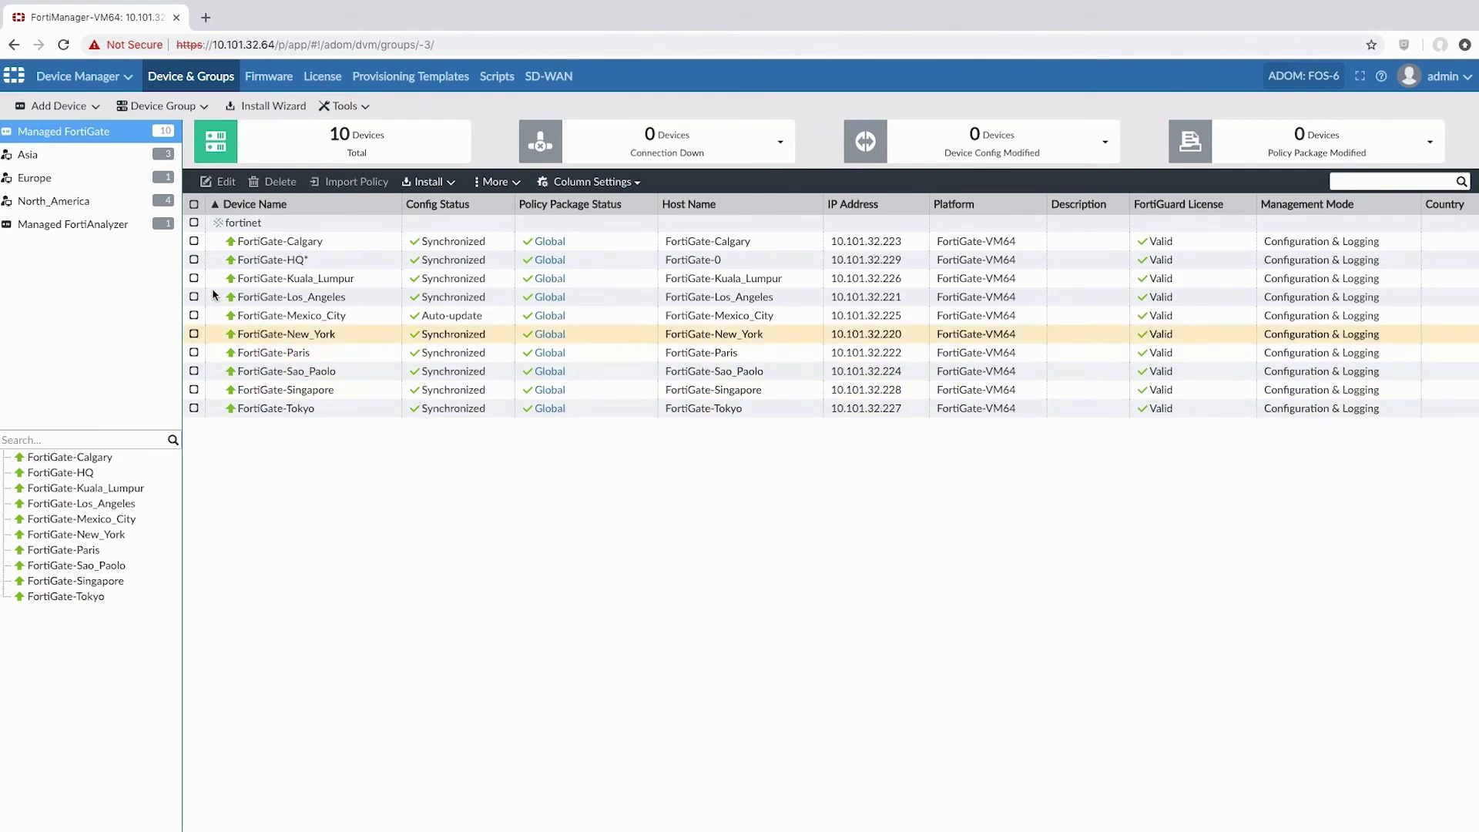
click(110, 163)
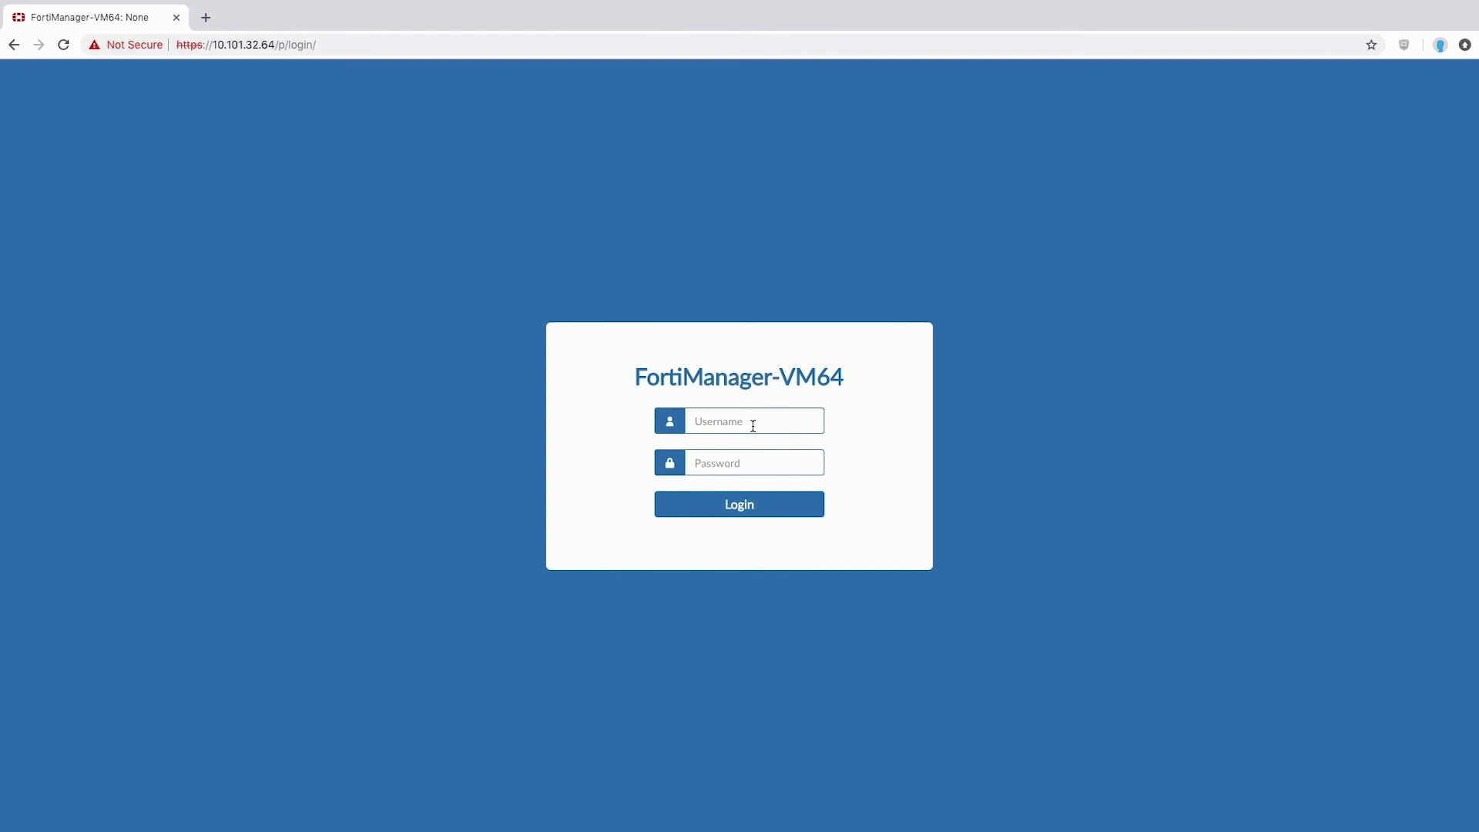
Step: Log in with the admin-asia account and its password
click(753, 422)
text(admin-asia)
key(Tab)
text(********)
key(Return)
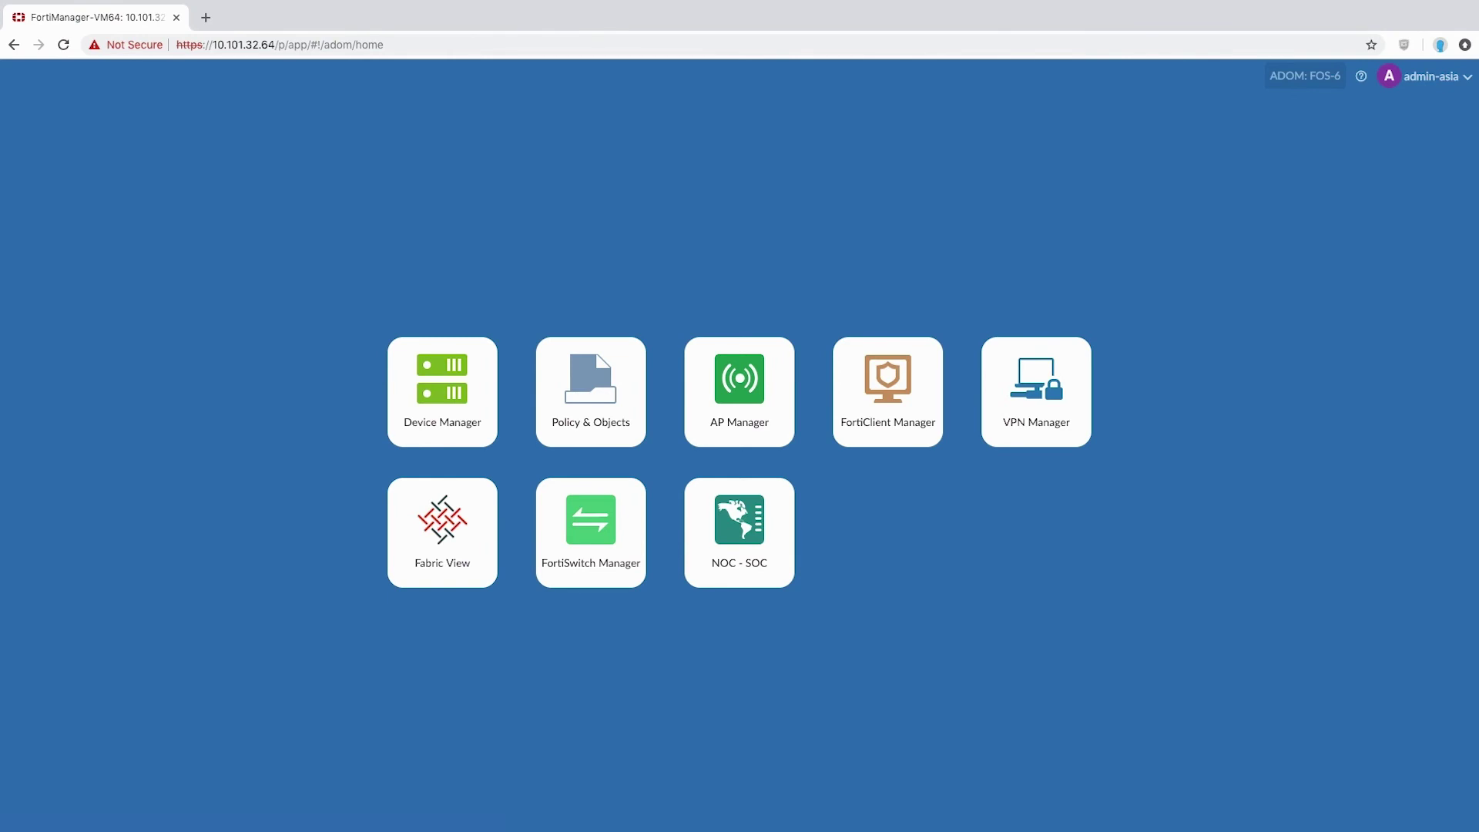
Step: Open FortiGate-Kuala_Lumpur from the Asia group in Device Manager
click(453, 395)
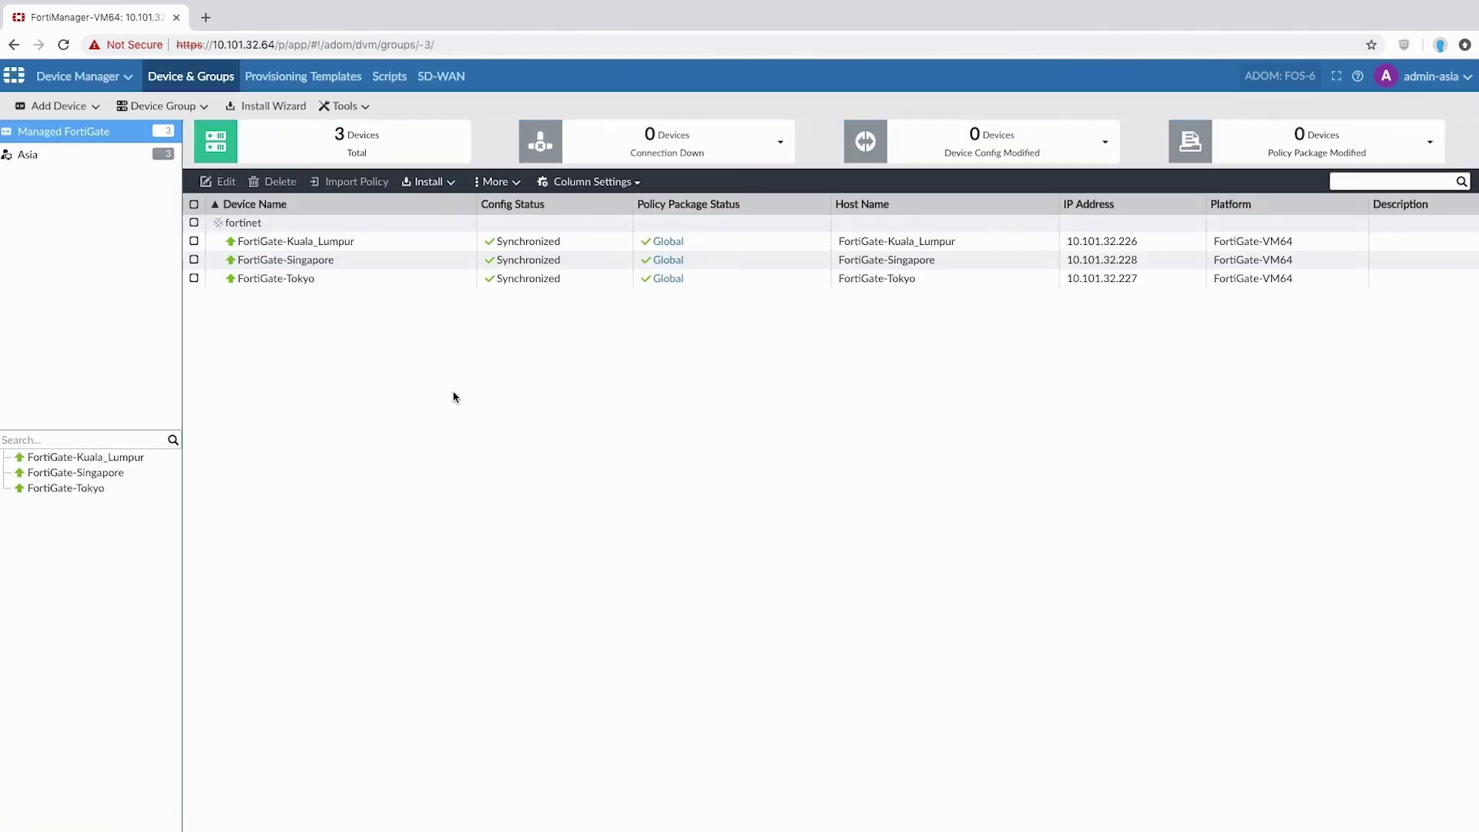
click(75, 160)
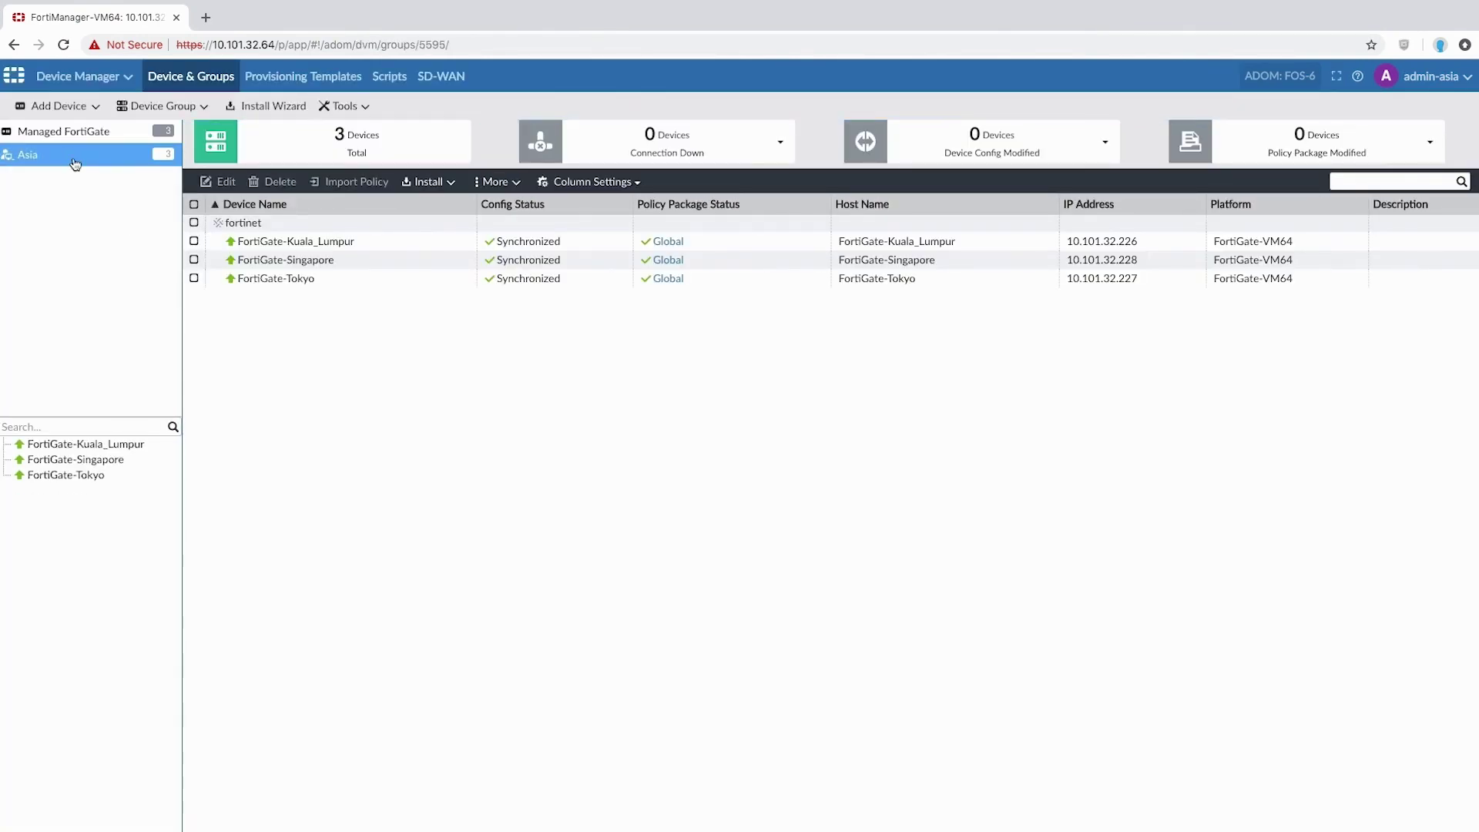
double_click(368, 242)
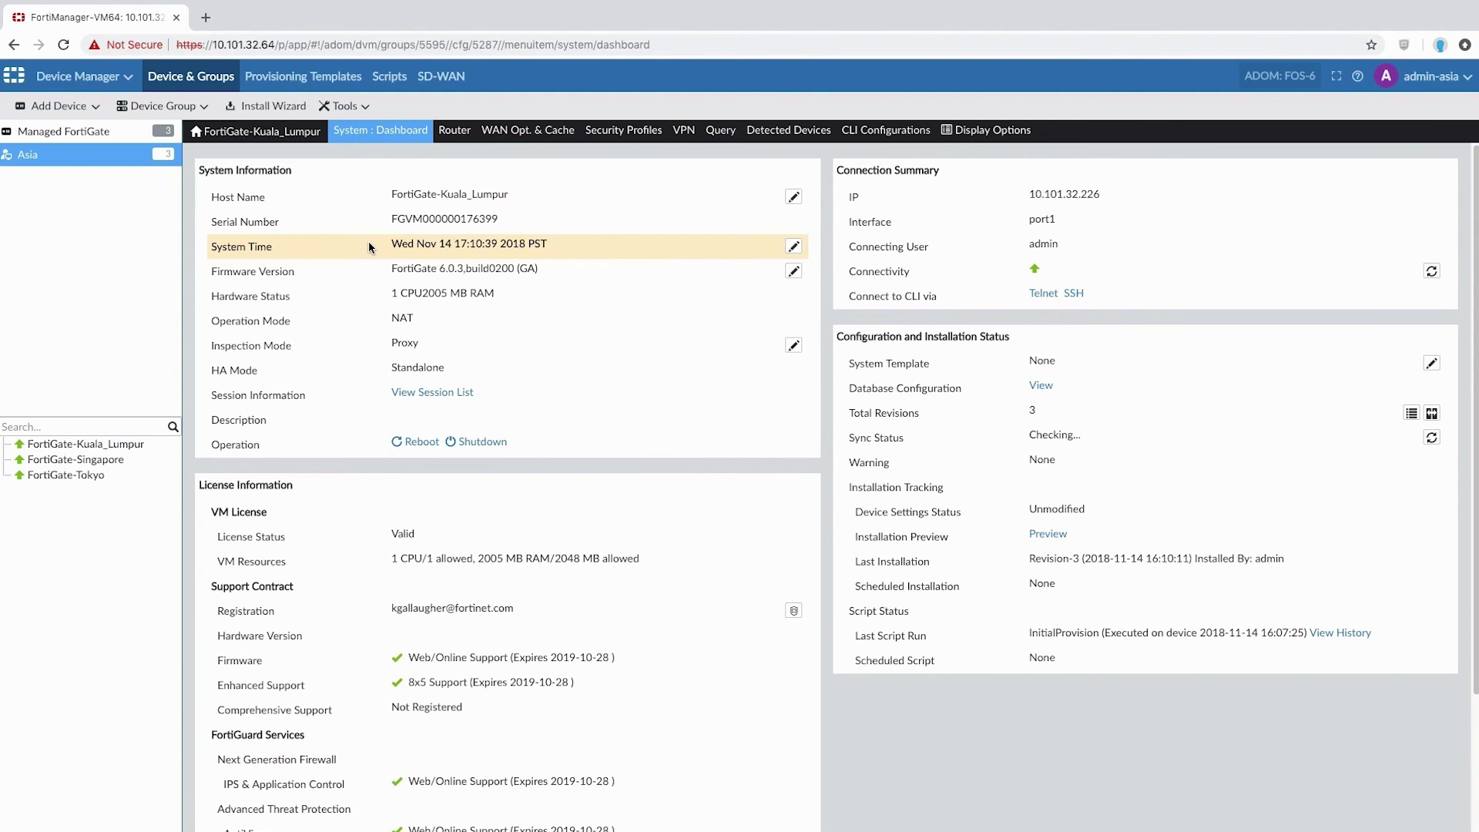
Step: In FortiGate-Kuala_Lumpur's DNS settings, replace primary server 208.91.112.53 with 4.4.2.2 and apply
mouse_move(374, 138)
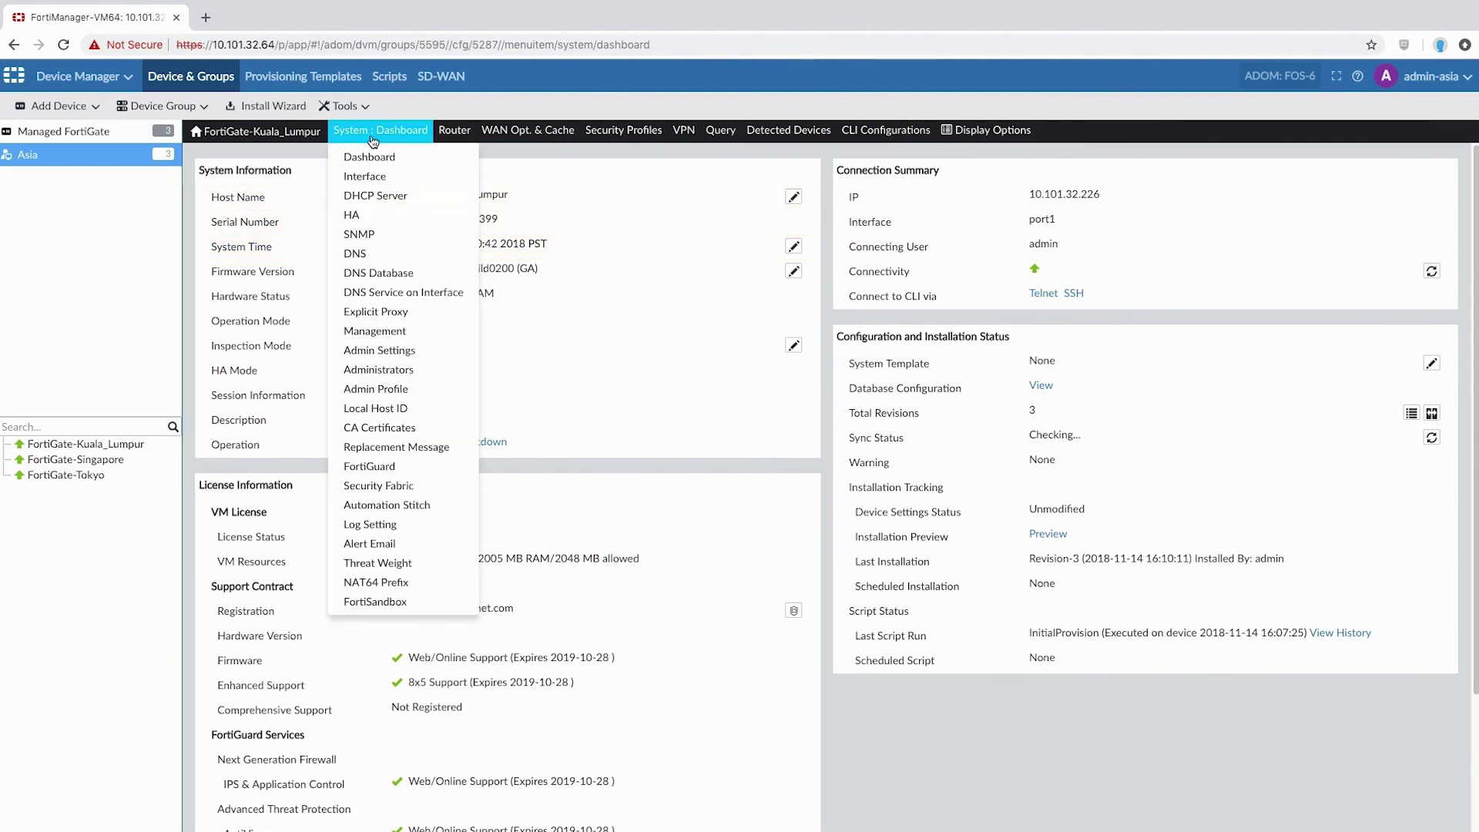
click(369, 251)
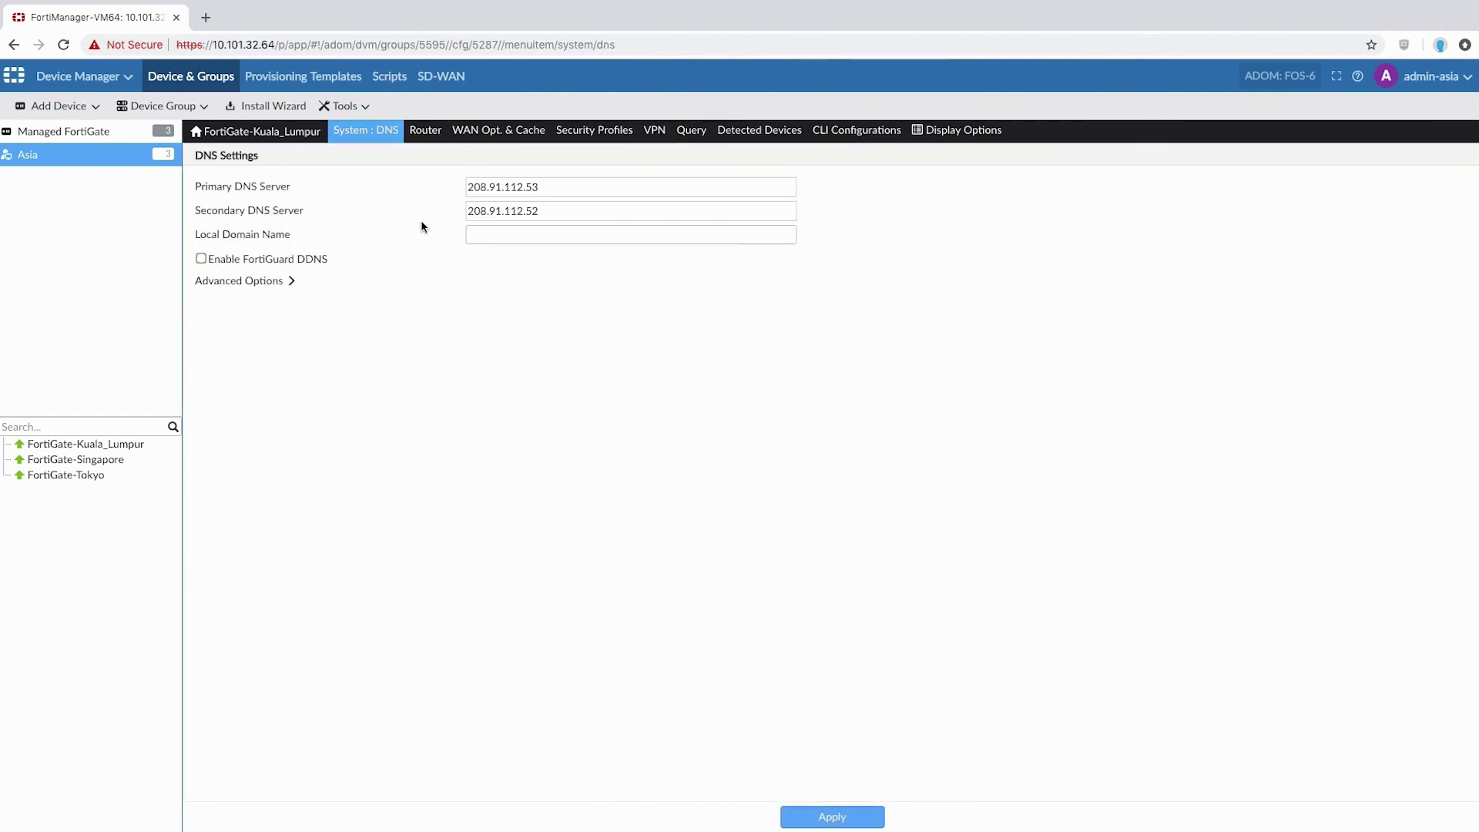
double_click(497, 187)
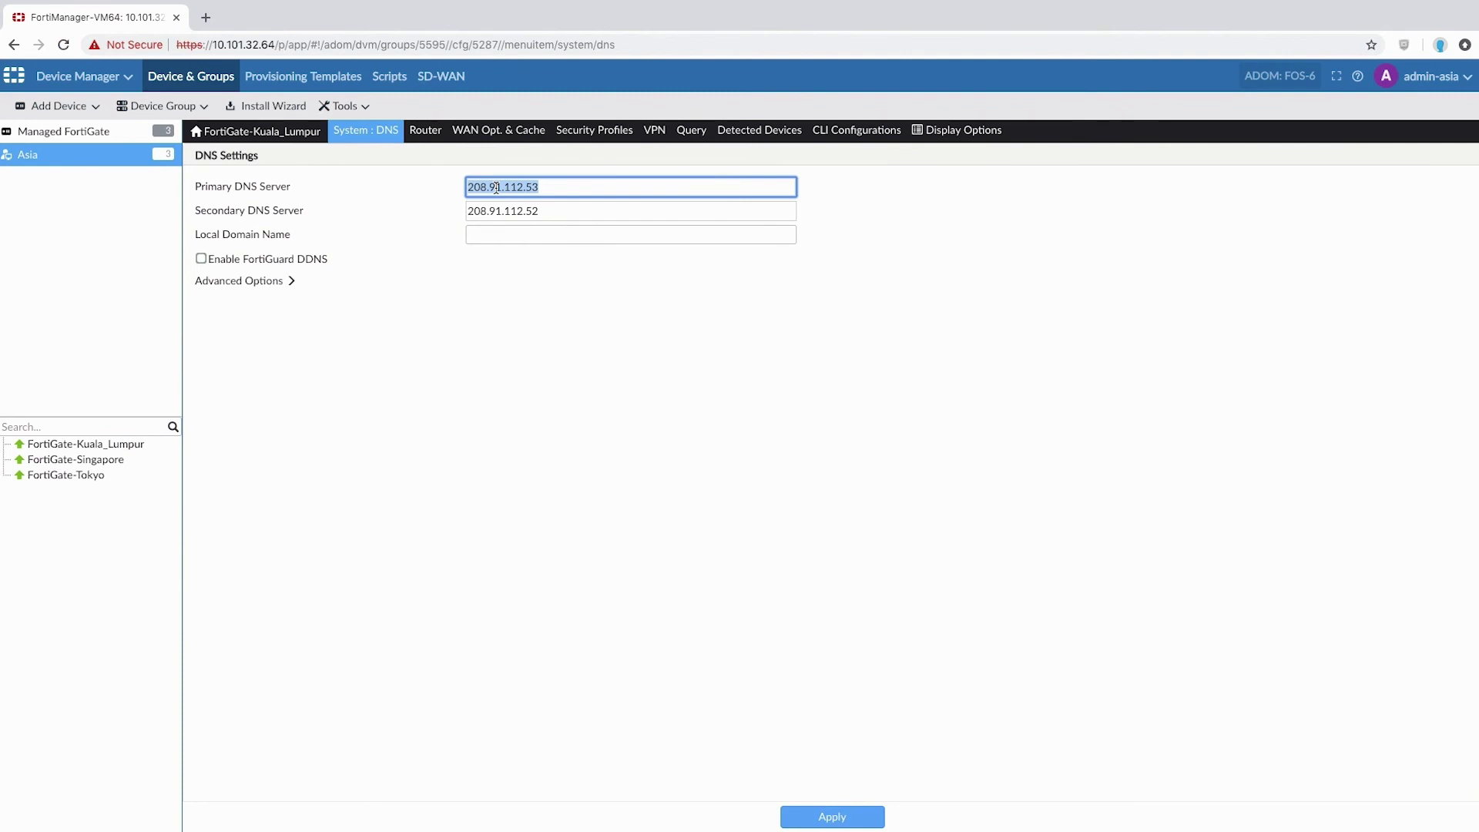
text(4.4.2.2)
click(812, 818)
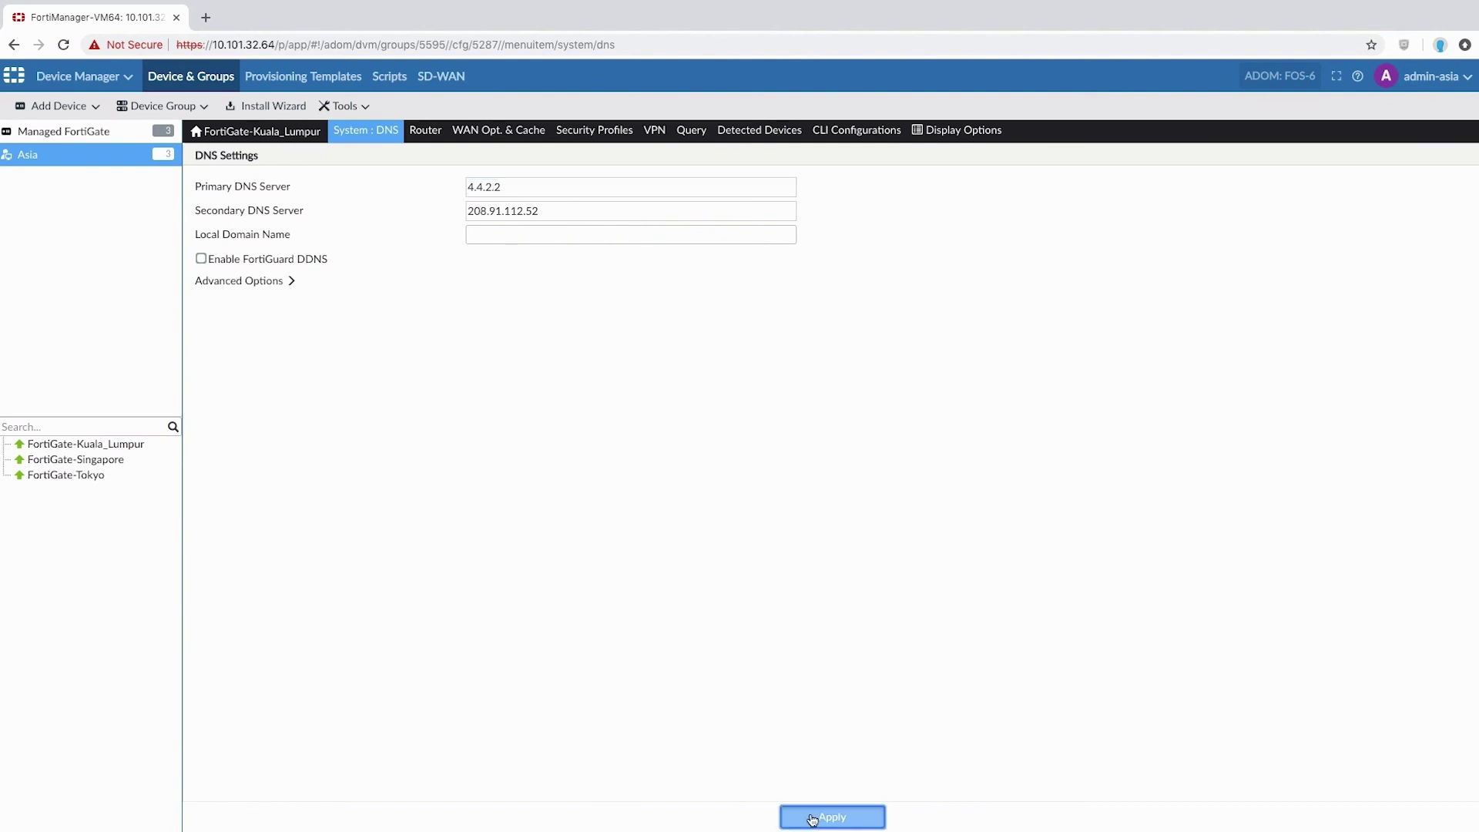